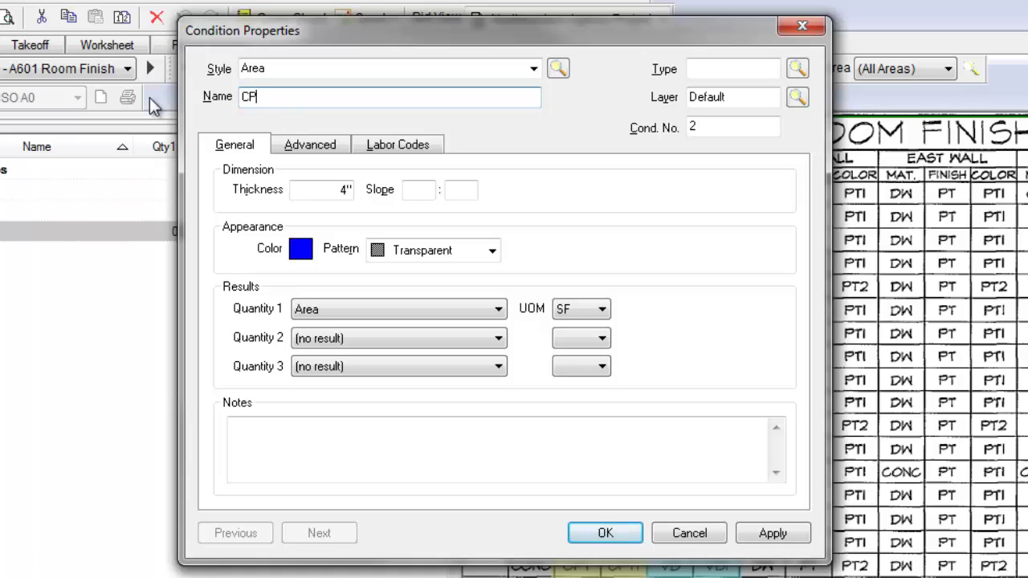
- Name the area condition CPT1 and assign it a newly added type called Carpet
text(T1)
click(695, 70)
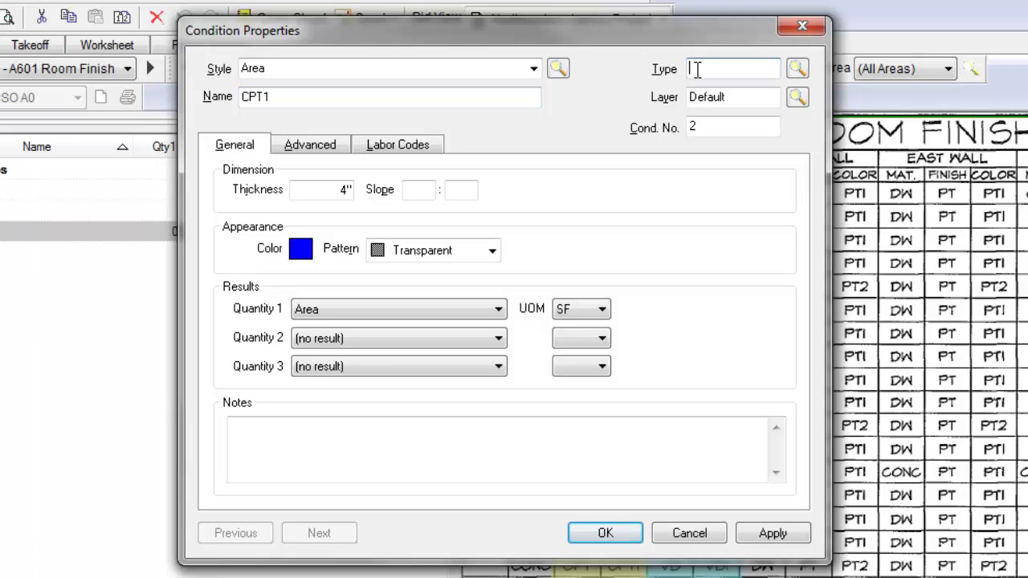
text(Carpet)
key(Tab)
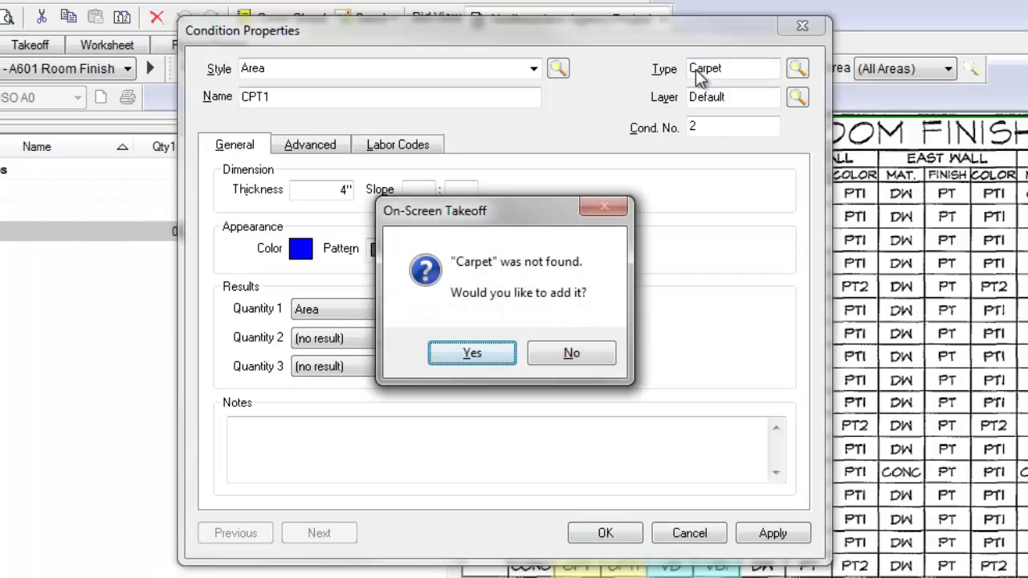
key(Return)
key(Return)
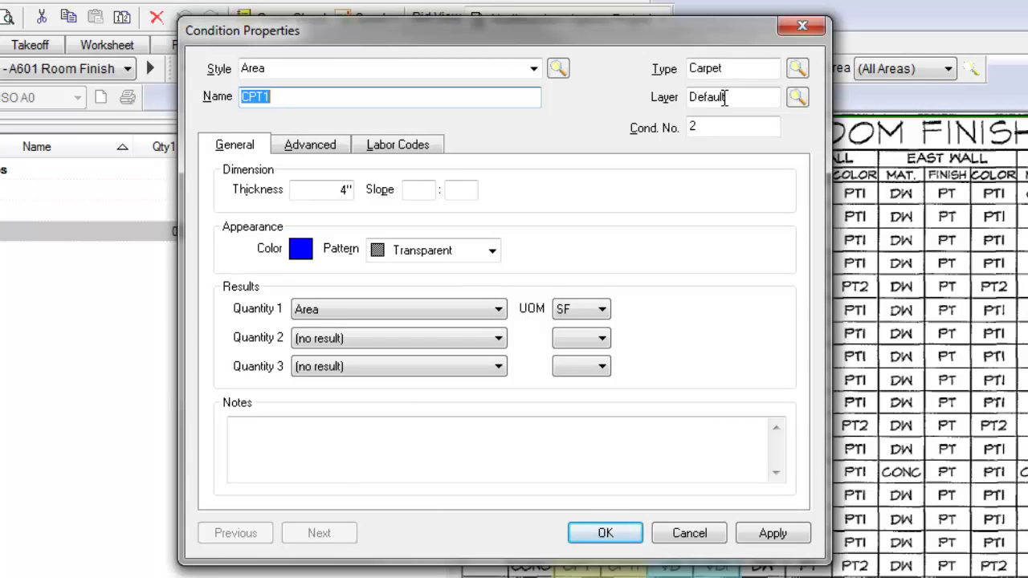
- Place the CPT1 condition on the Flooring layer and give it the Diag. Crosshatch pattern
click(796, 97)
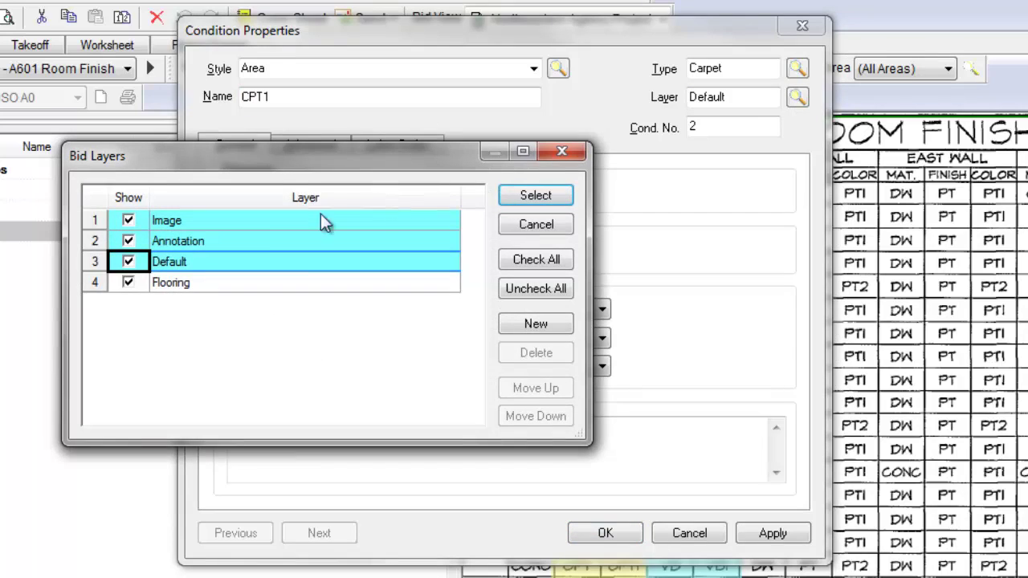
click(180, 286)
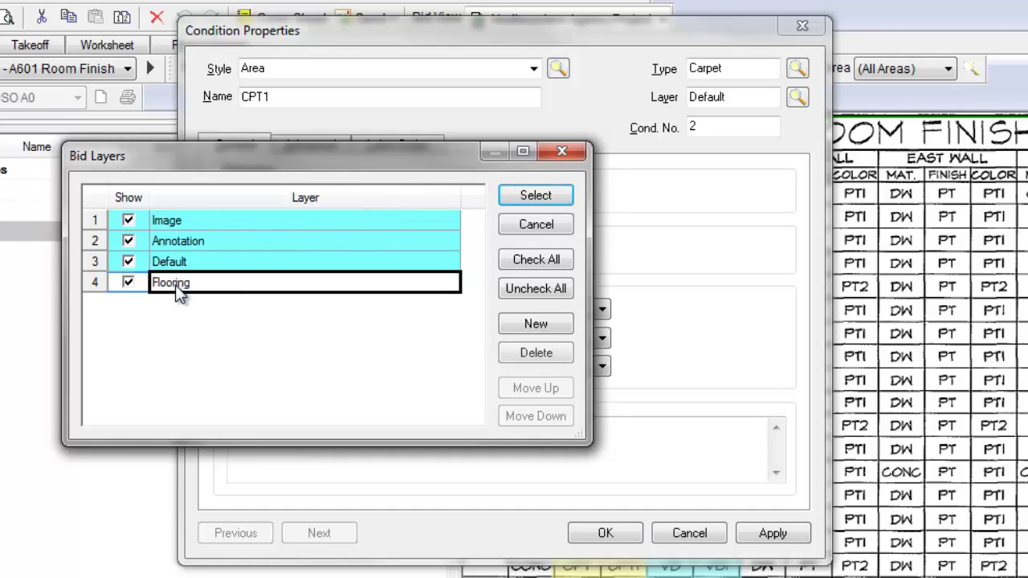
click(535, 195)
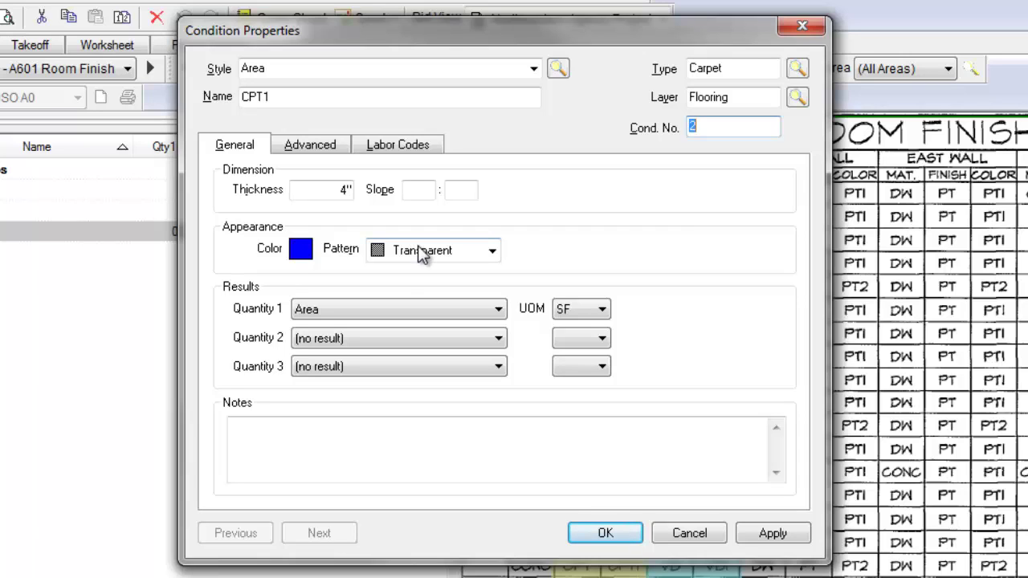
click(492, 251)
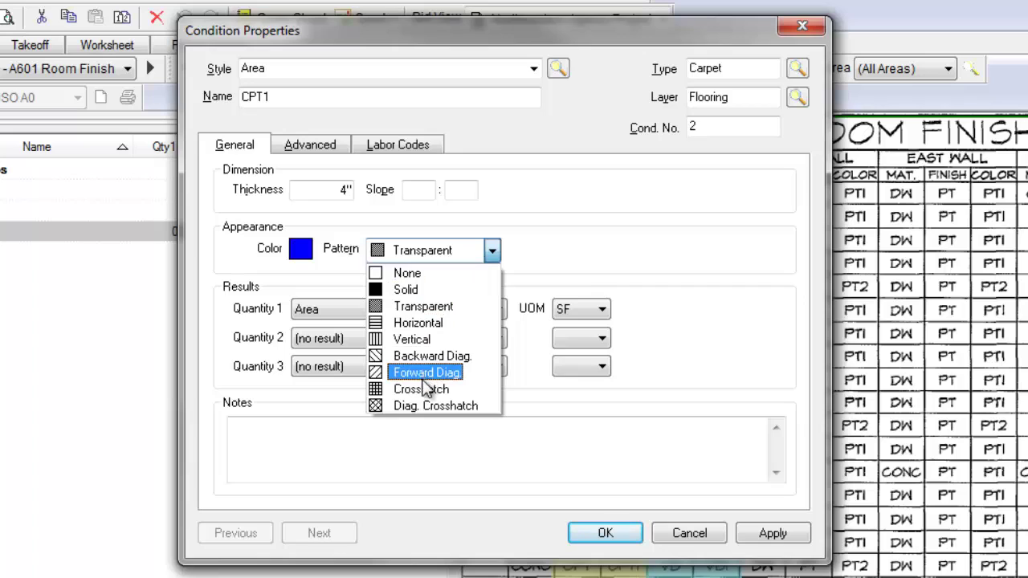
click(420, 405)
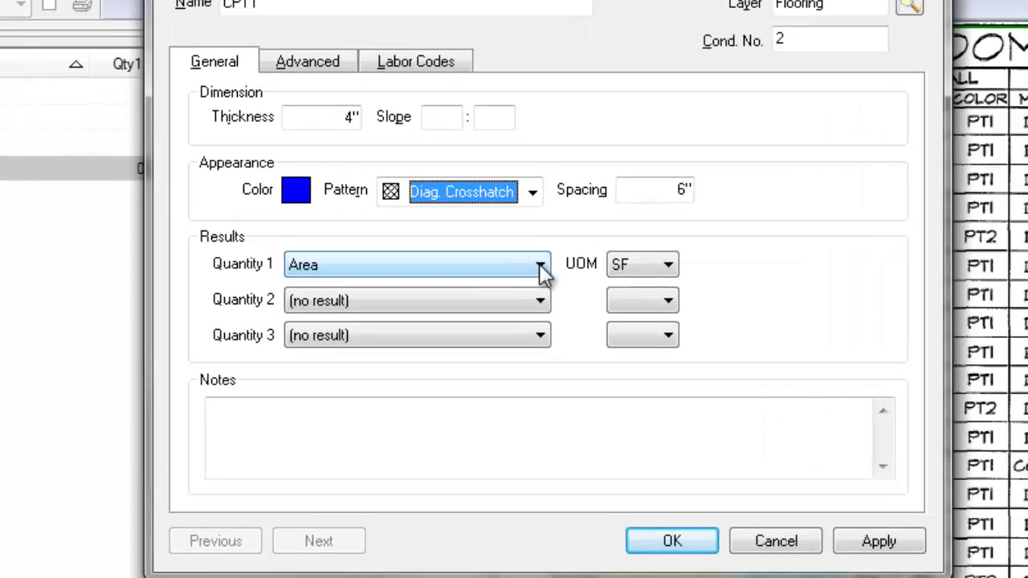
- Report the carpet condition's Quantity 1 as Area in SY, save the condition and dismiss the area takeoff tip
click(498, 310)
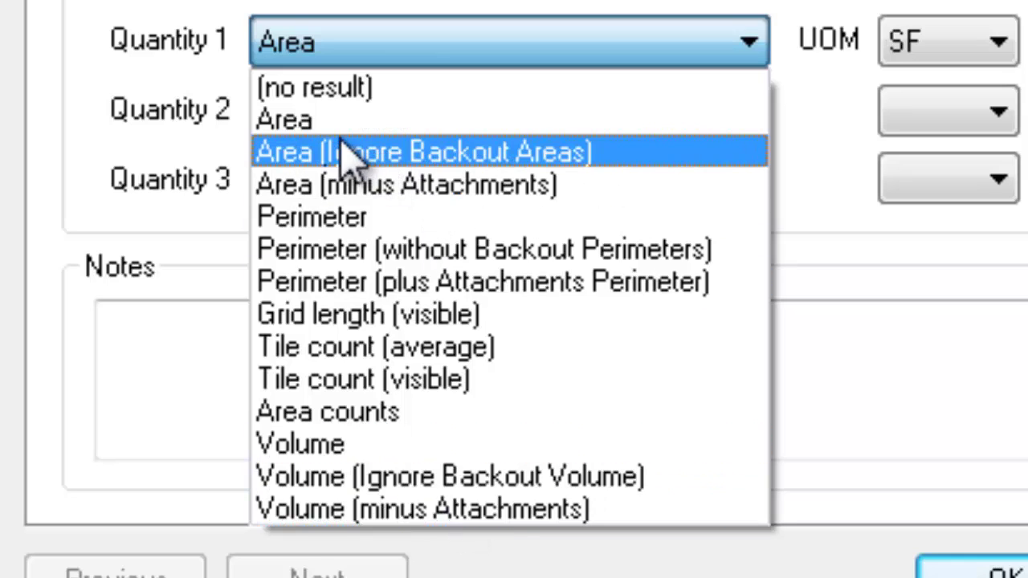
click(316, 133)
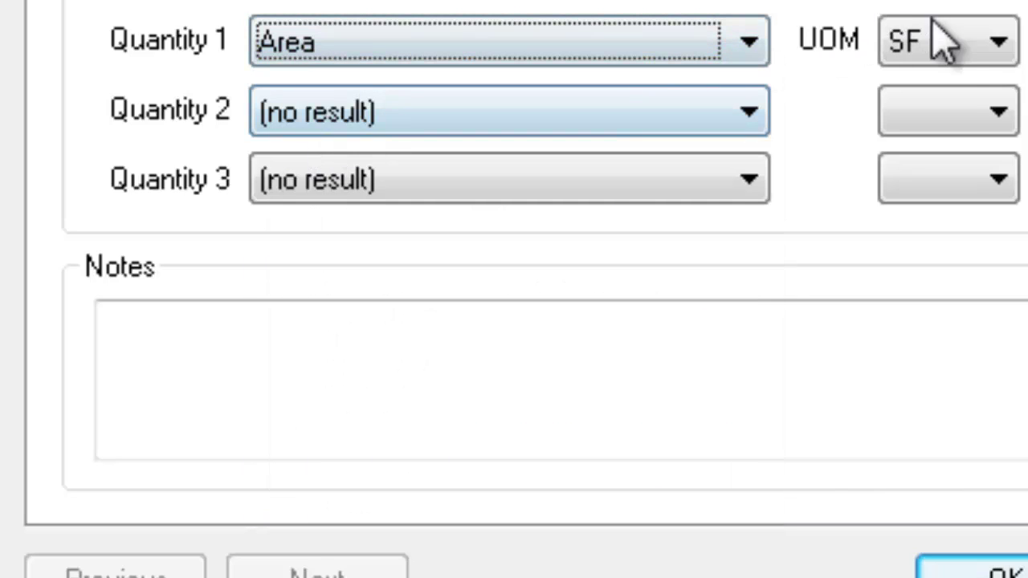
click(1008, 50)
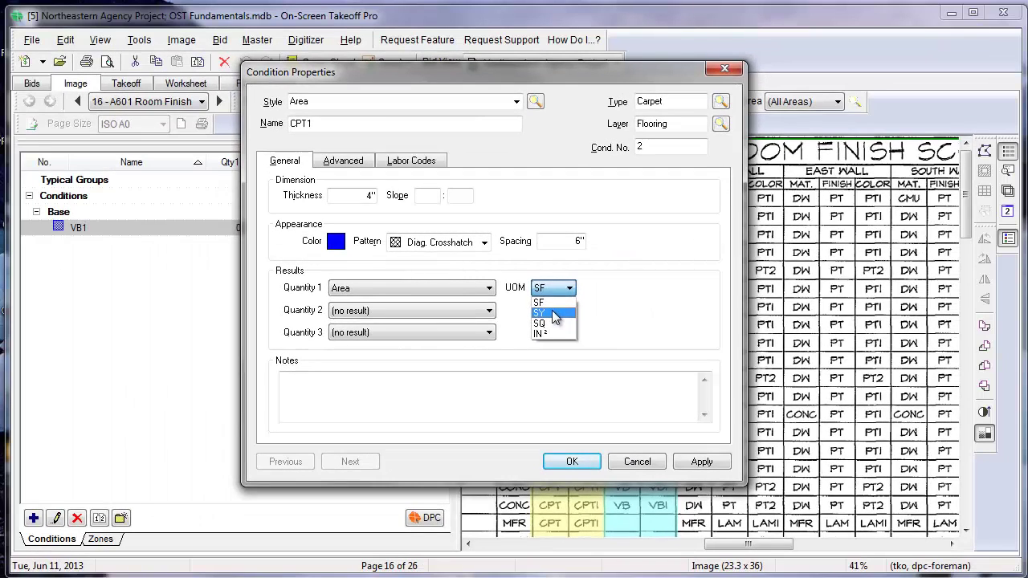
click(554, 314)
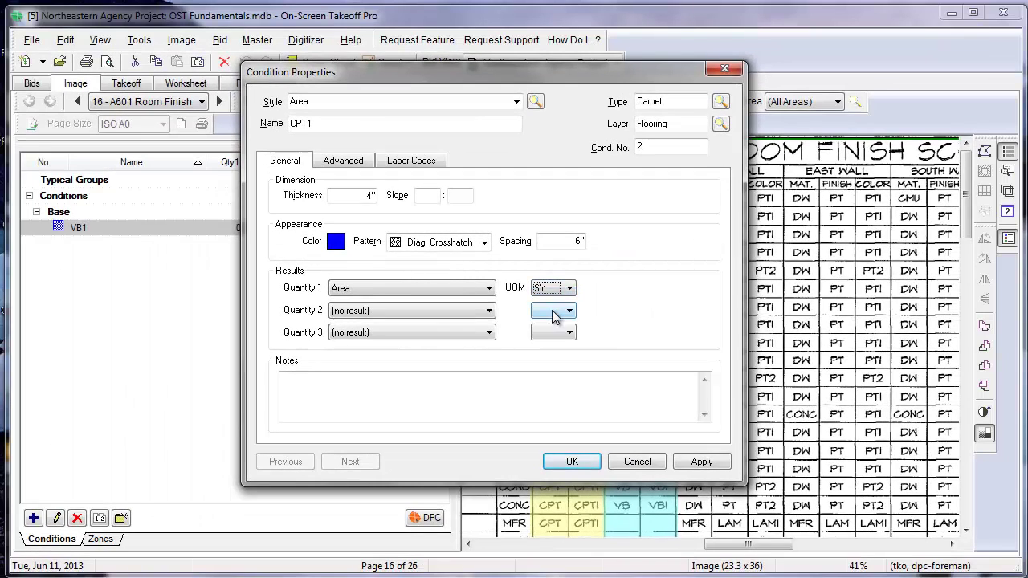
click(571, 460)
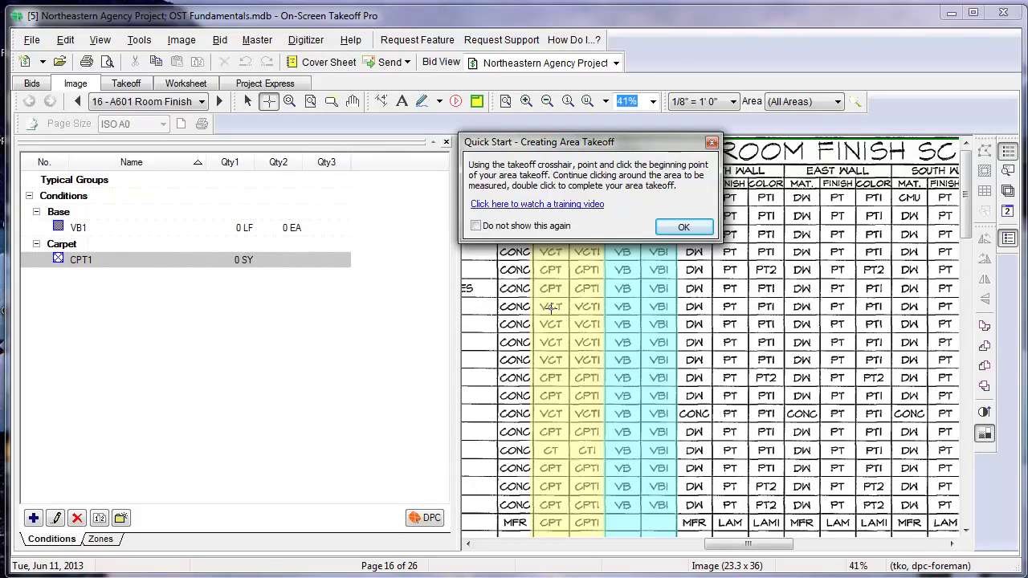
click(711, 143)
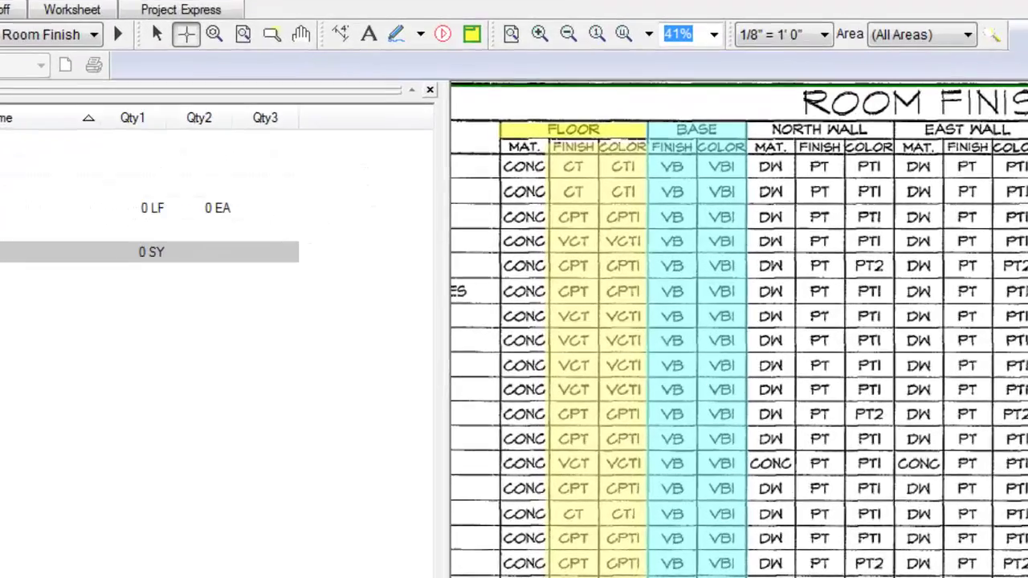
- Create a second area condition named CT and assign it a newly added type called Ceramic Tile
click(33, 518)
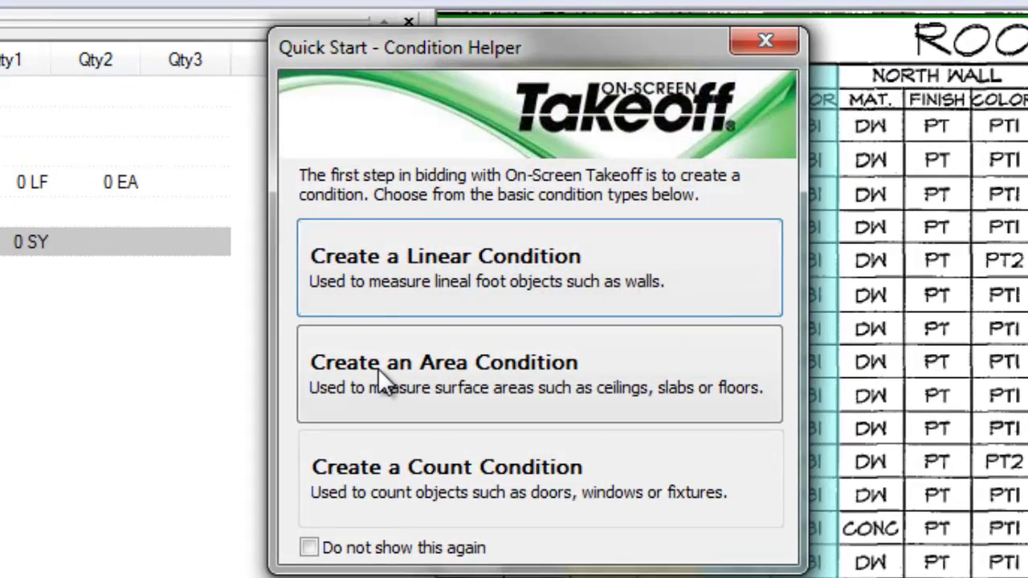
click(377, 369)
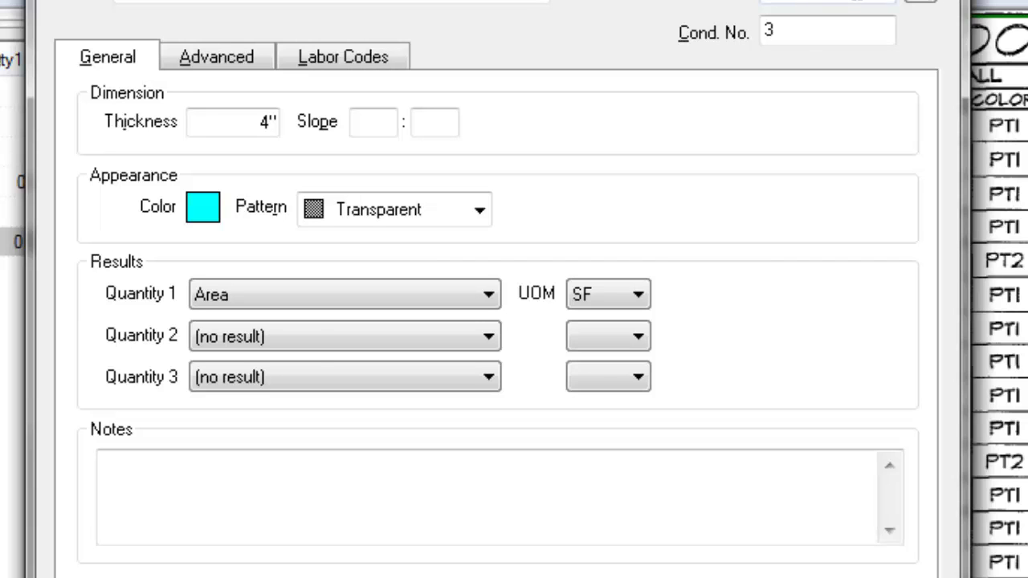
click(861, 4)
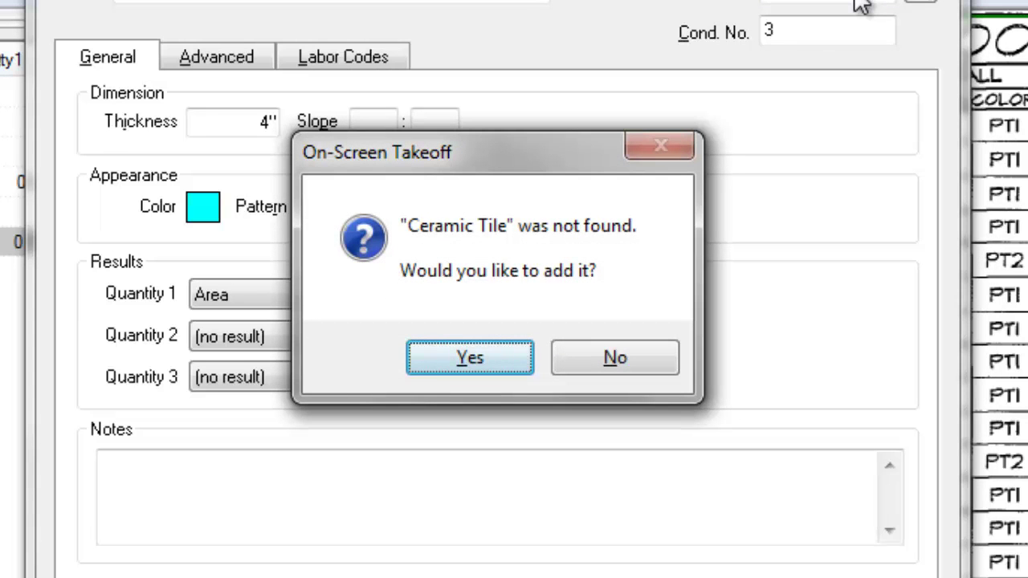
key(Return)
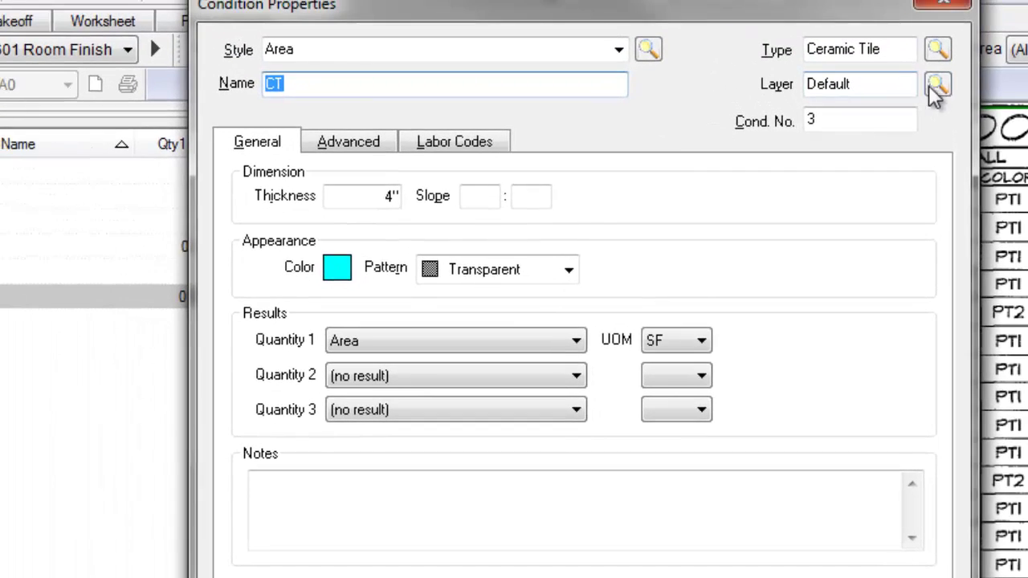
- Place the CT condition on the Flooring layer
click(937, 84)
click(197, 310)
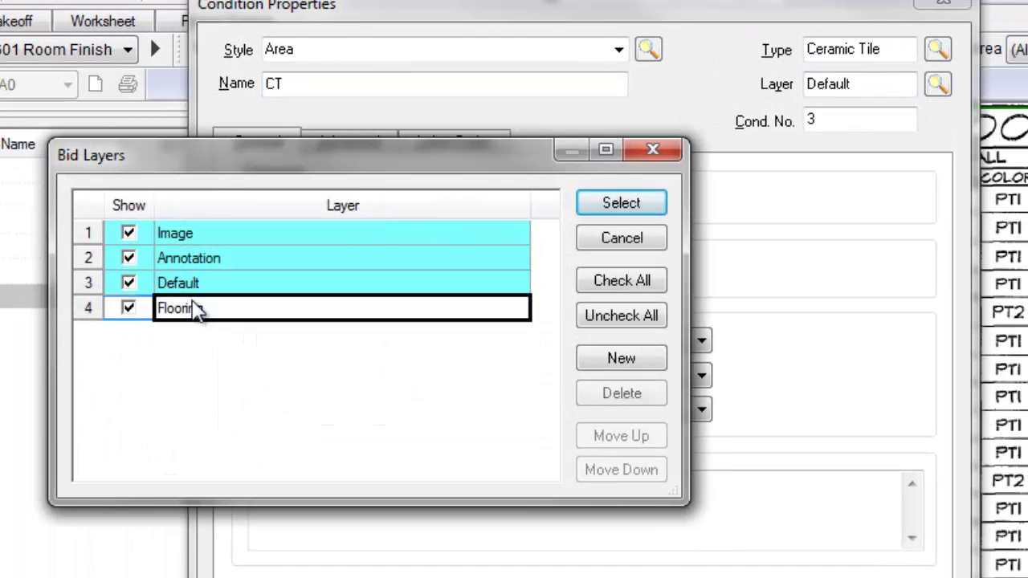
click(631, 201)
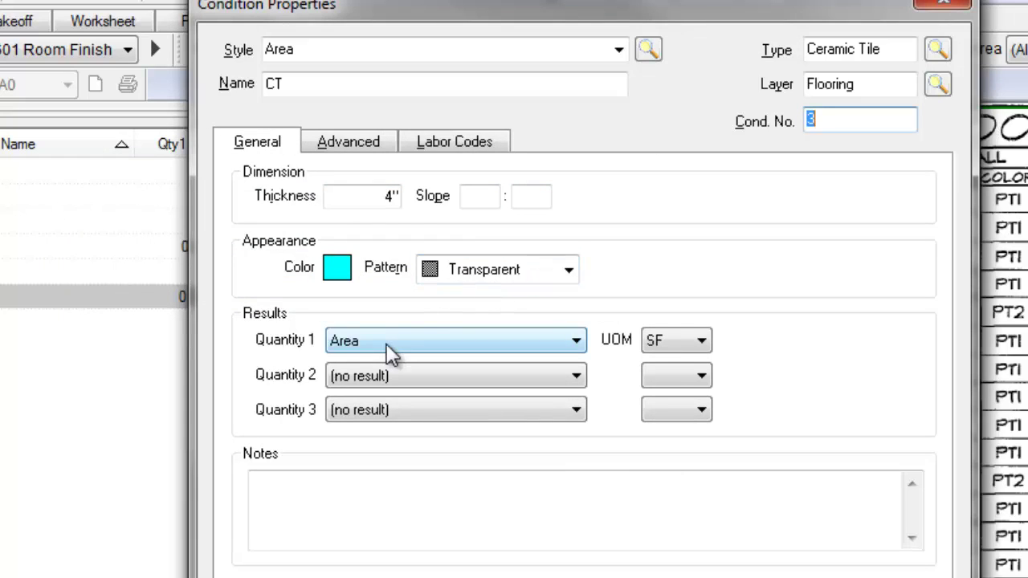
- Try rounding the ceramic tile condition's quantity to 2' 0" and turn the rounding off again
click(338, 142)
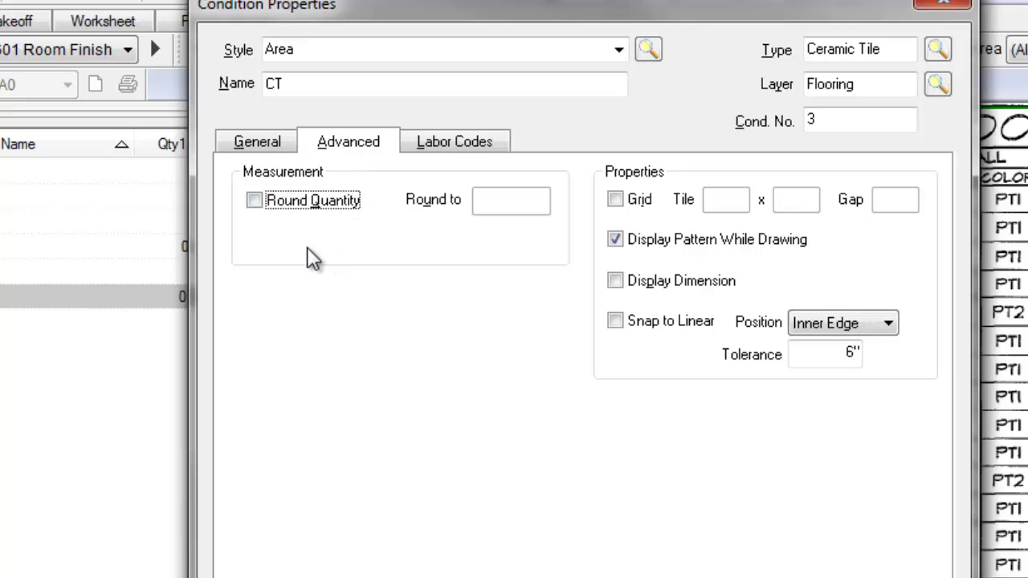
click(254, 201)
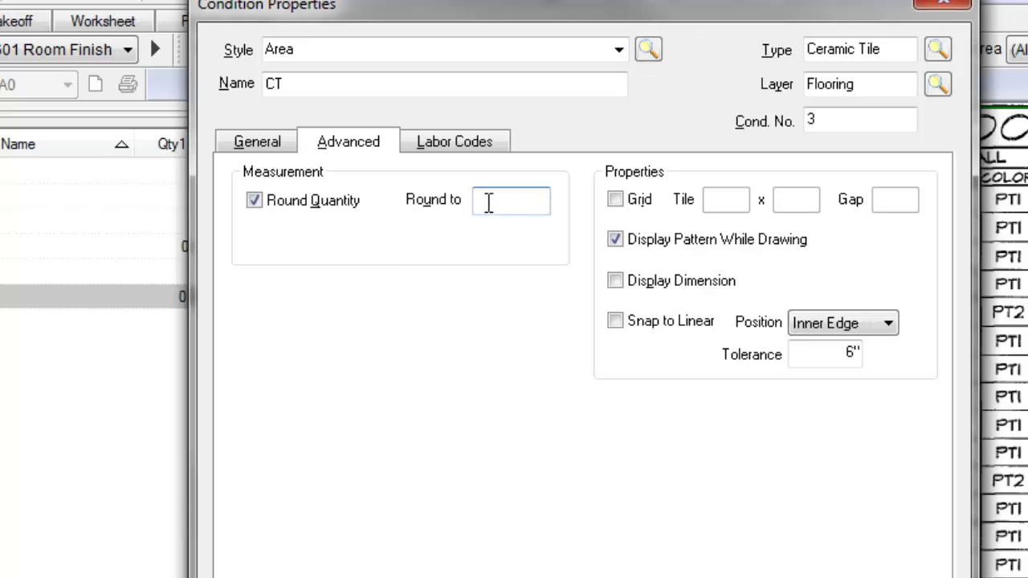
text(200)
click(254, 200)
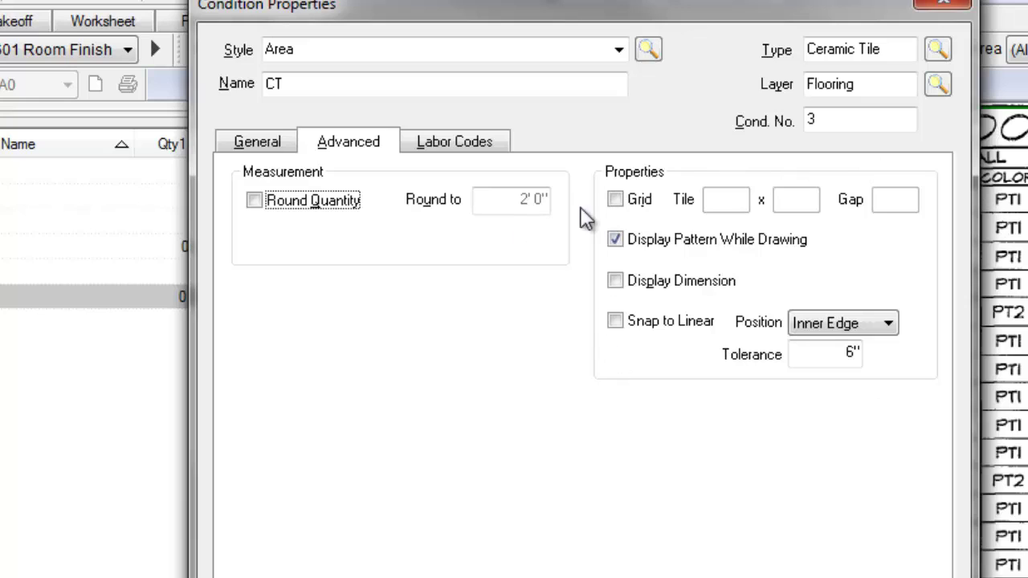
- Enable the grid for the ceramic tile condition with 1' 0" x 1' 0" tiles and a 0.25" gap
click(616, 200)
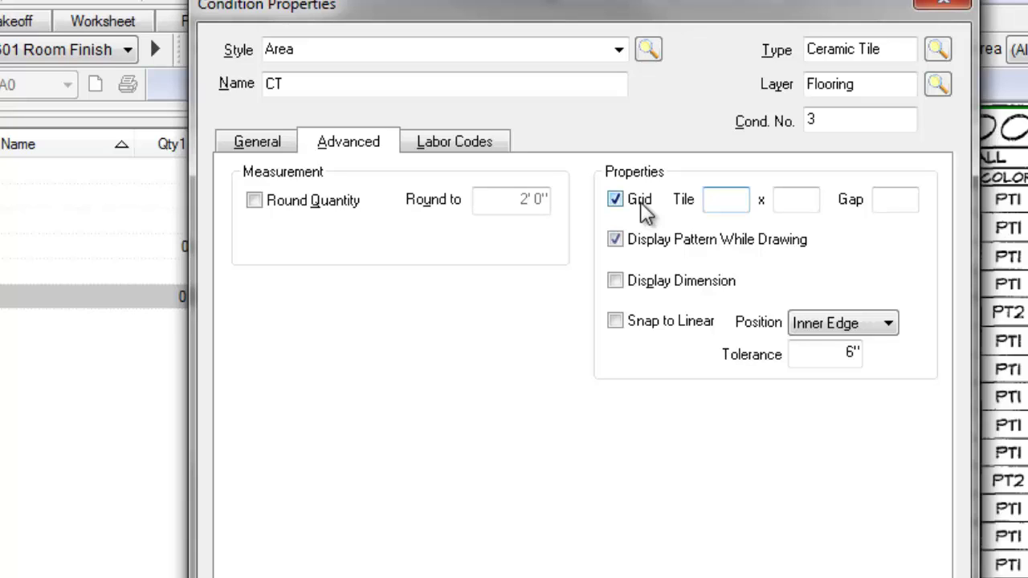
text(100)
key(Tab)
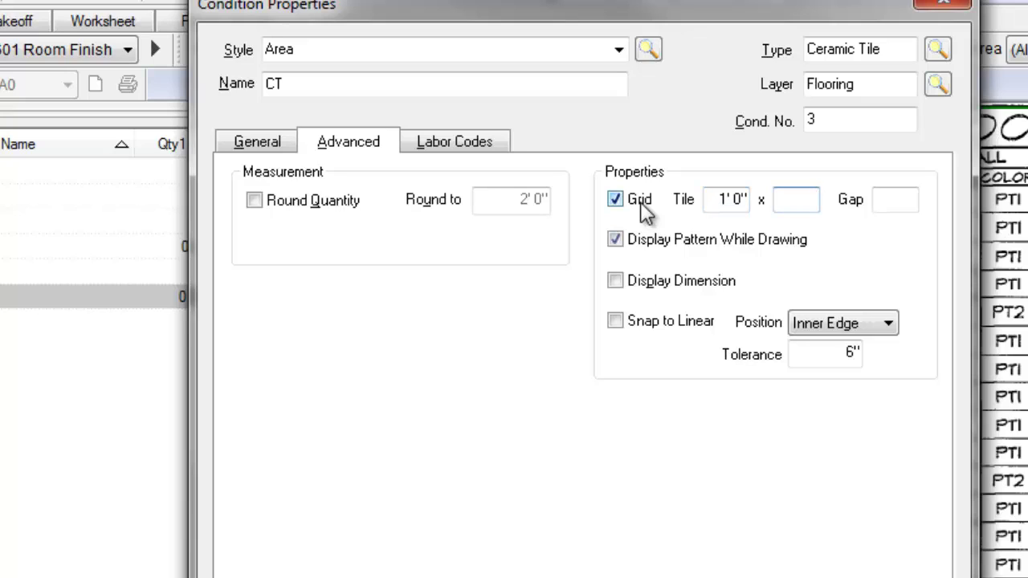
text(12)
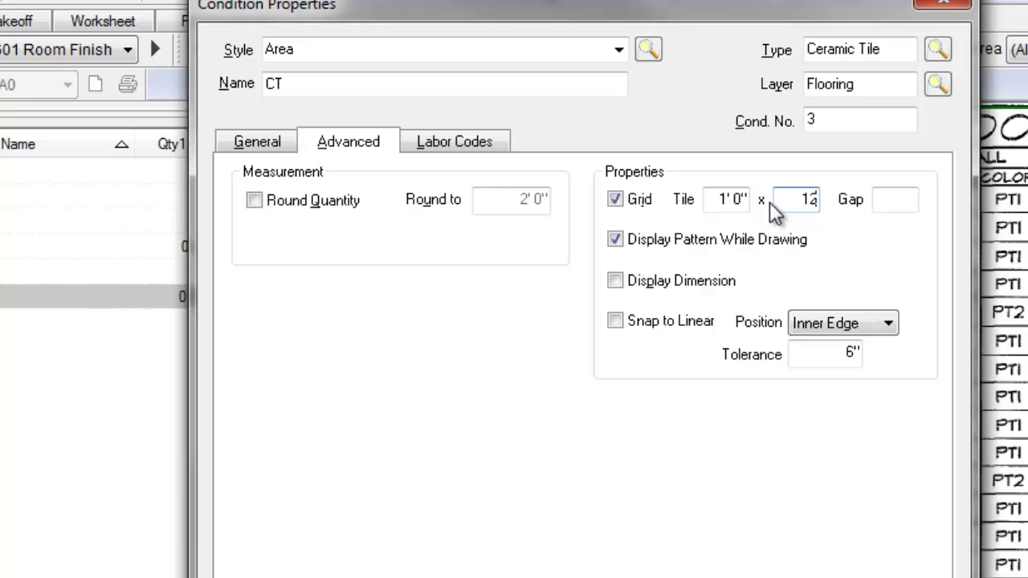
key(Tab)
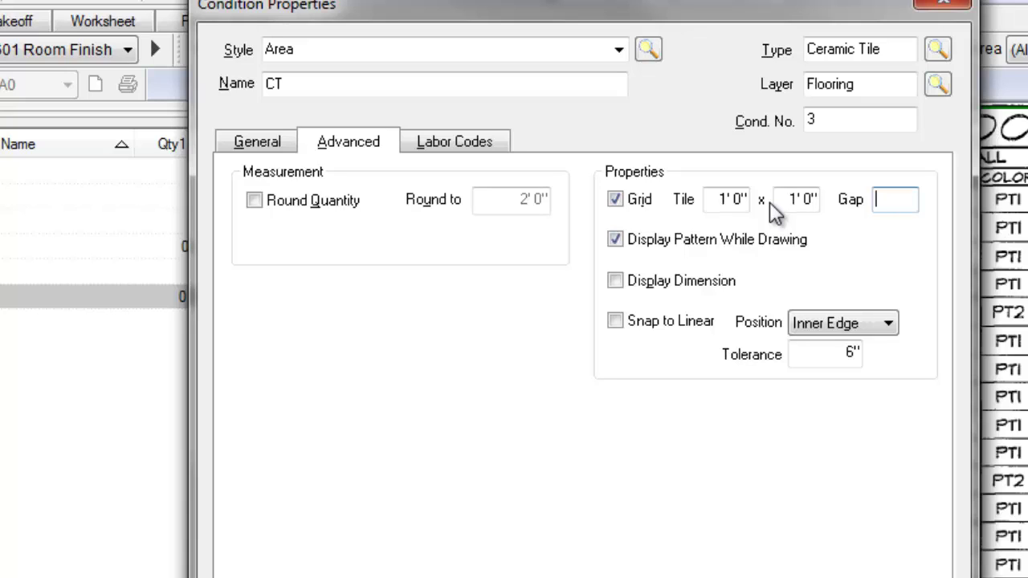
text(.25)
key(Tab)
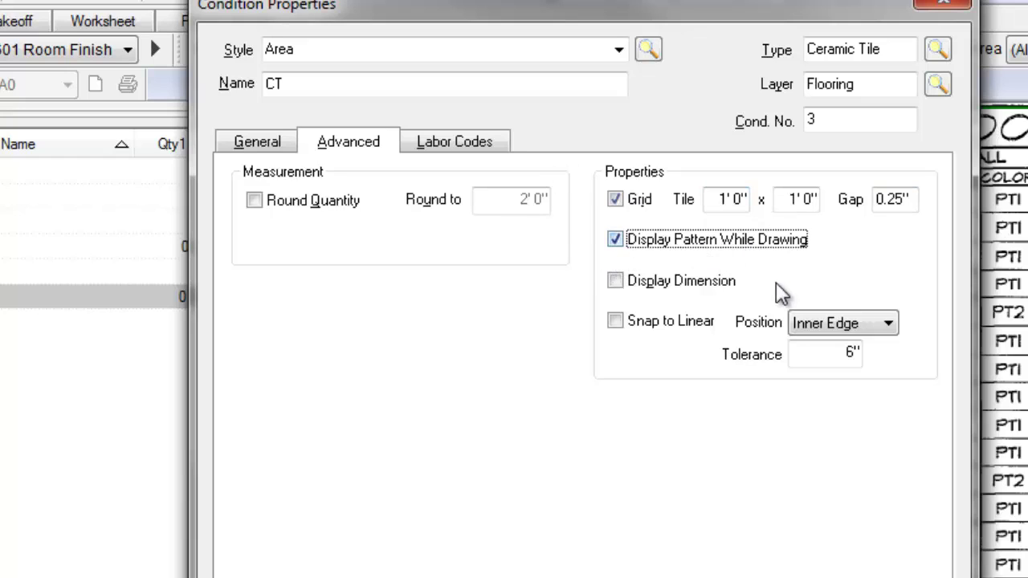
- Turn on Display Dimension for the ceramic tile condition, check its labor codes and save the condition
click(611, 285)
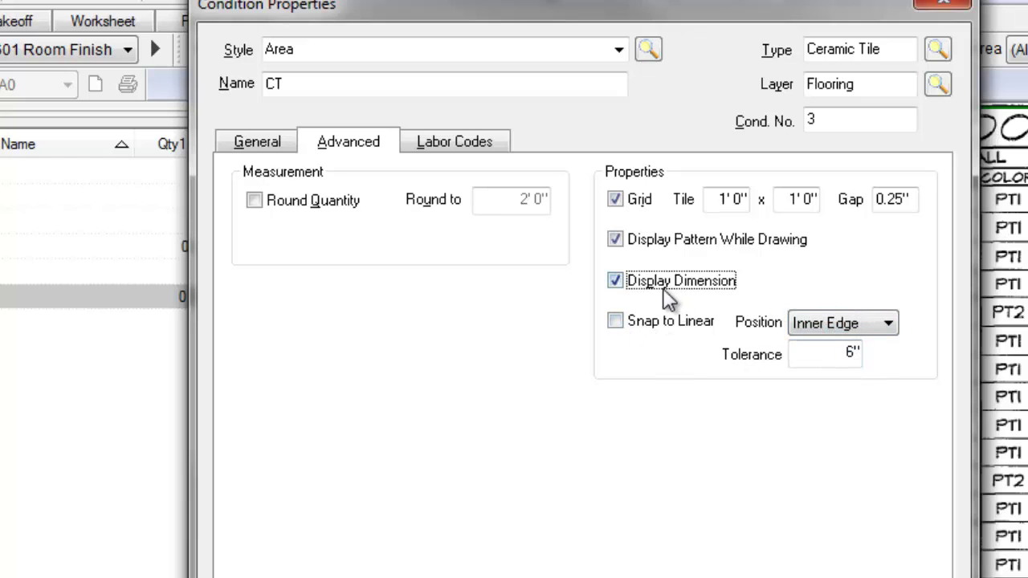
click(450, 146)
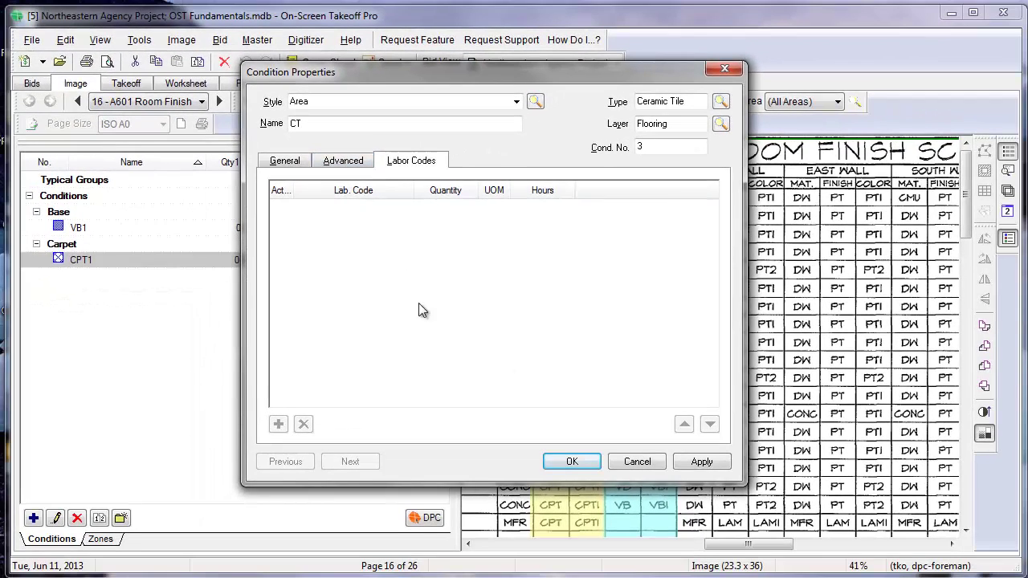
click(360, 167)
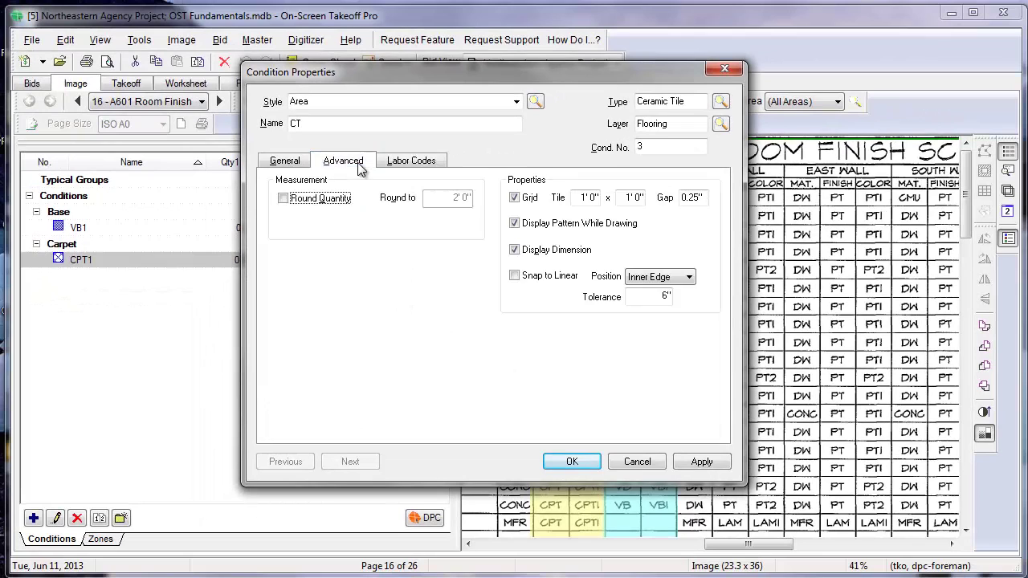
click(572, 463)
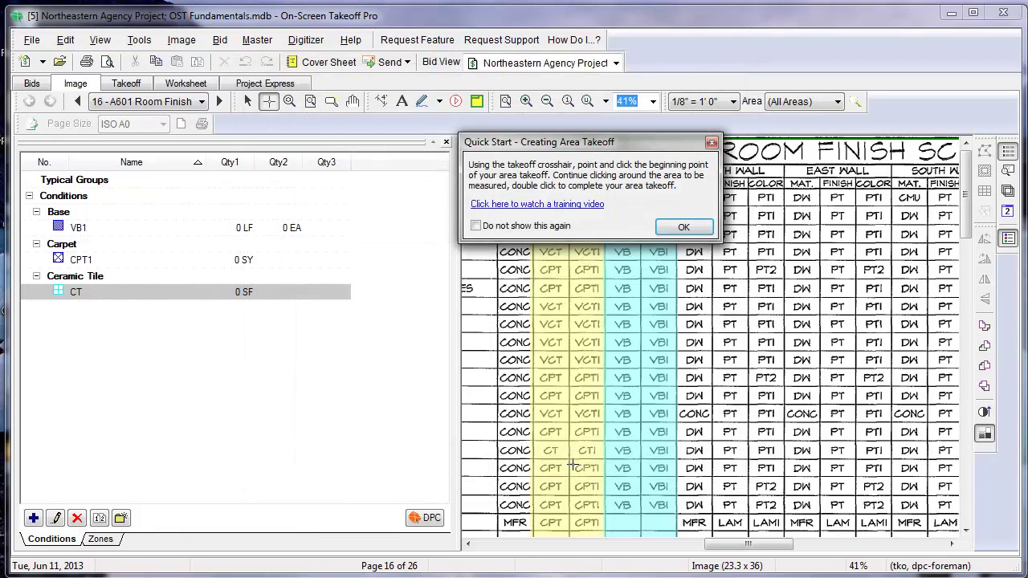
click(711, 142)
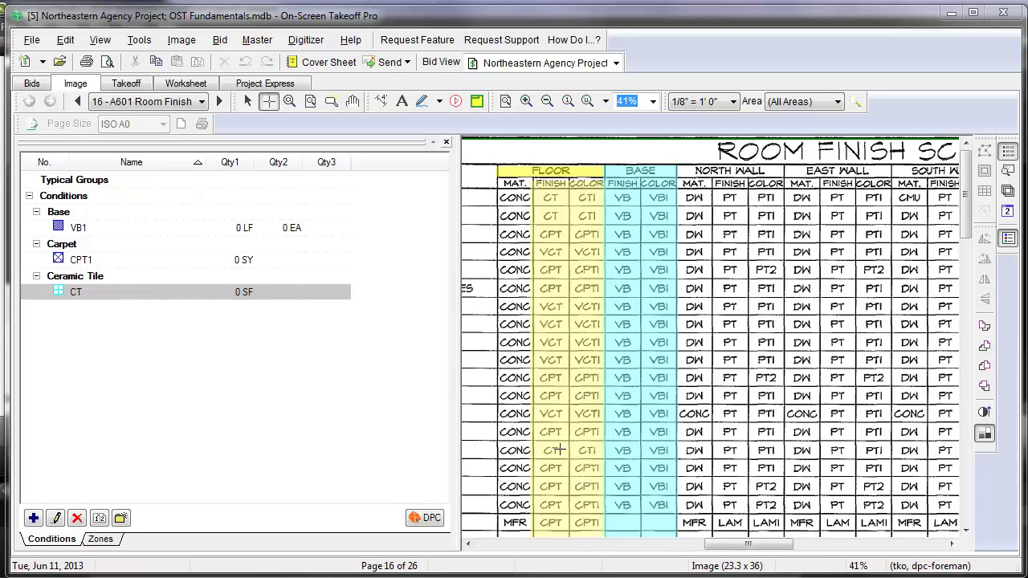
- Open the CT condition's properties for review and close them without changes
double_click(76, 292)
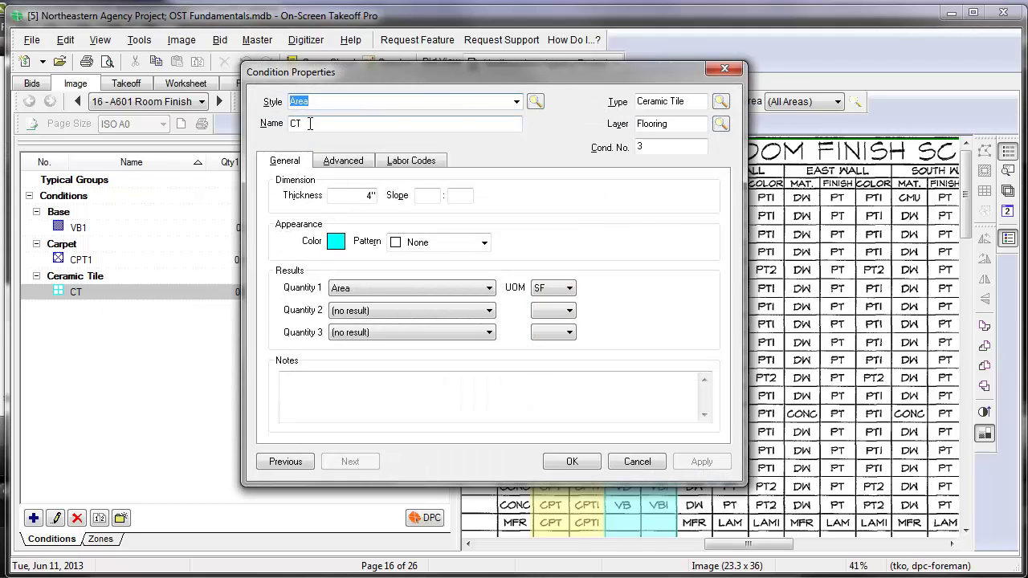
click(724, 68)
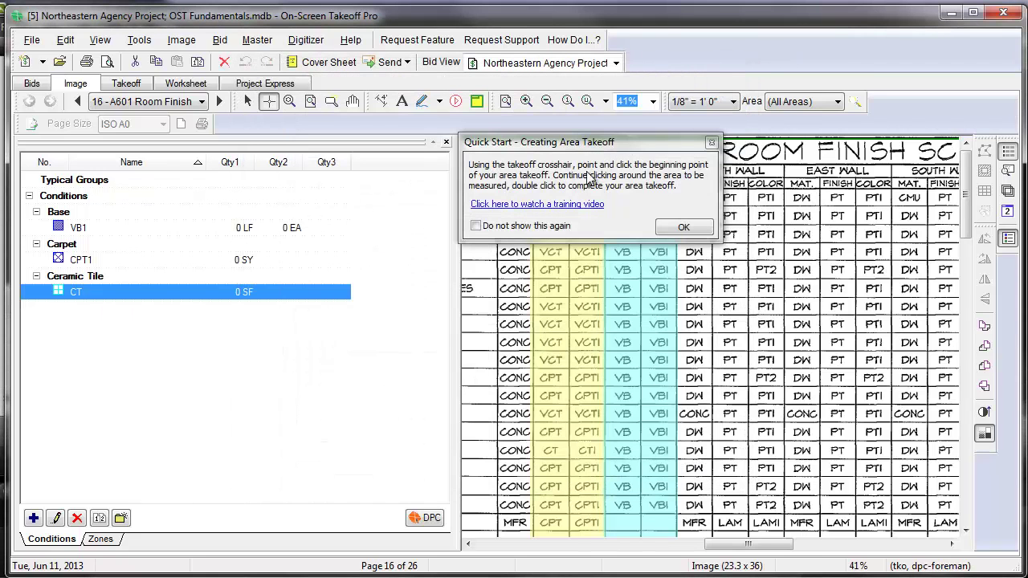
- Rename the CT ceramic tile condition as CT1
click(710, 142)
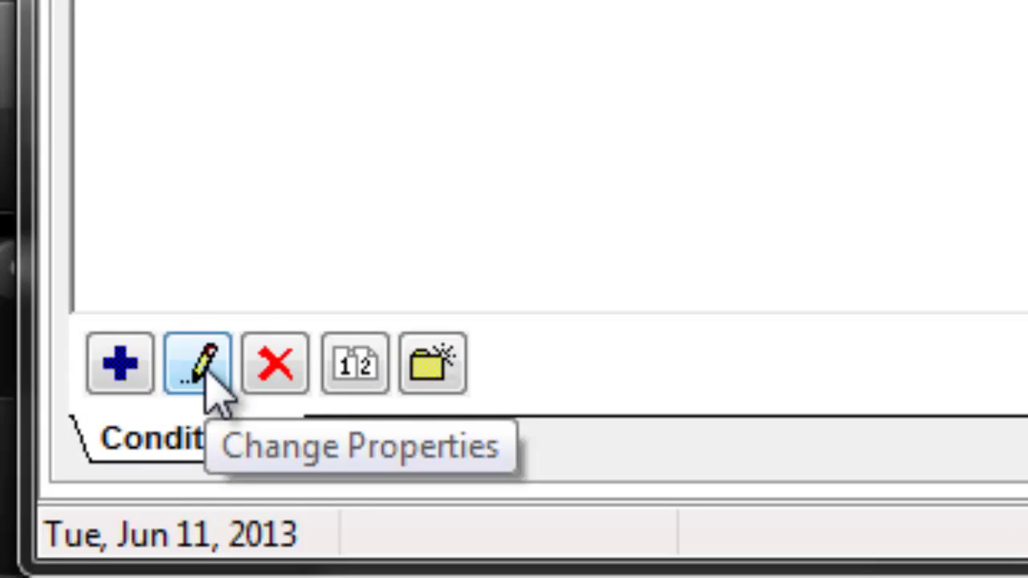
click(201, 365)
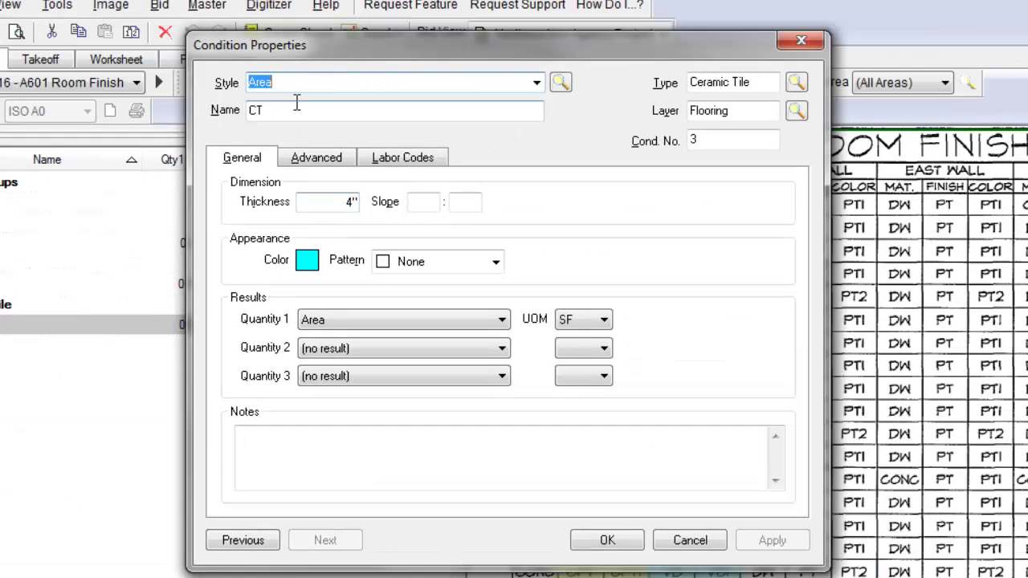
click(296, 104)
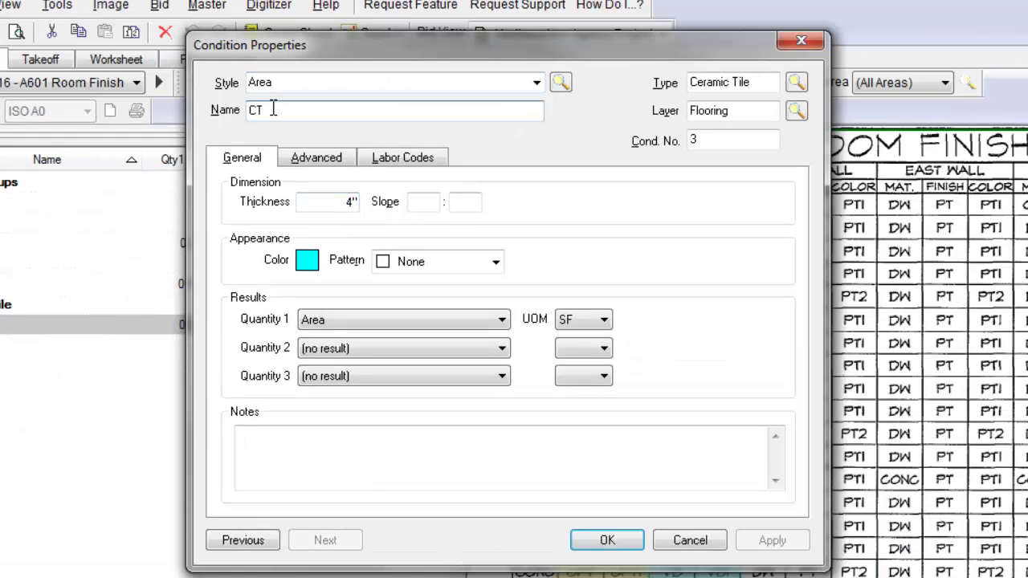
text(1)
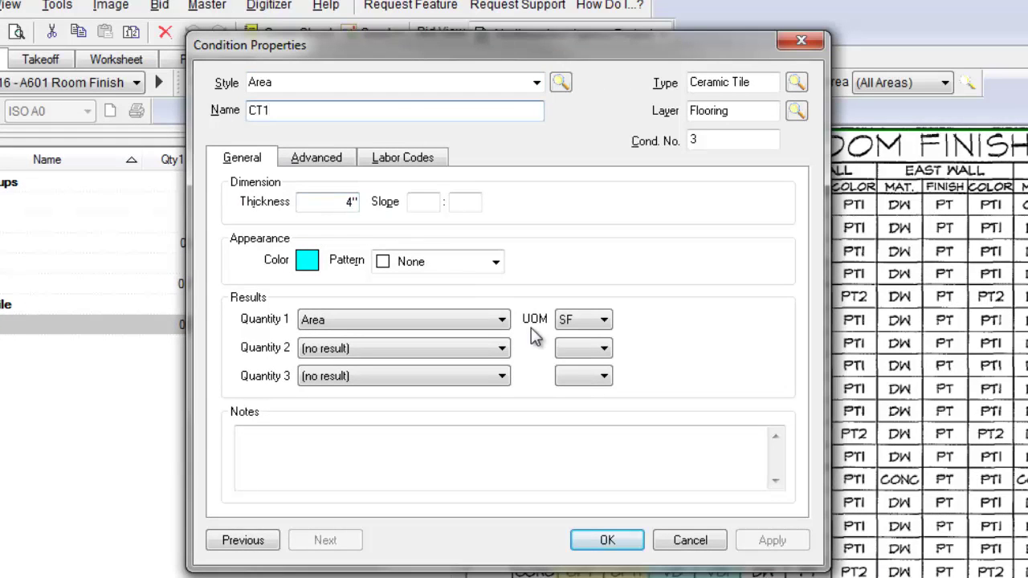
click(614, 543)
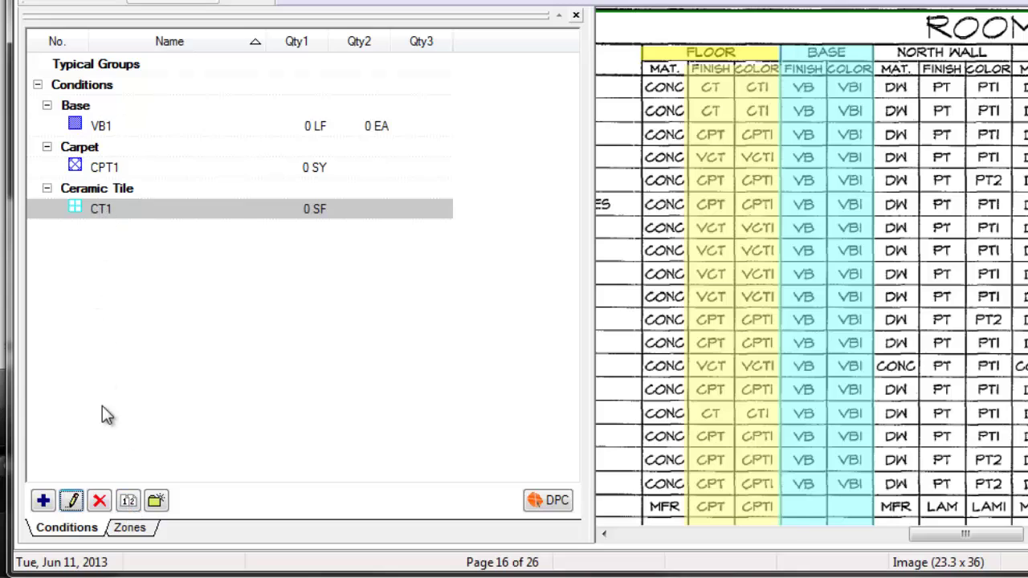
- Duplicate the CT1 condition and rename the copy as CT2
click(128, 501)
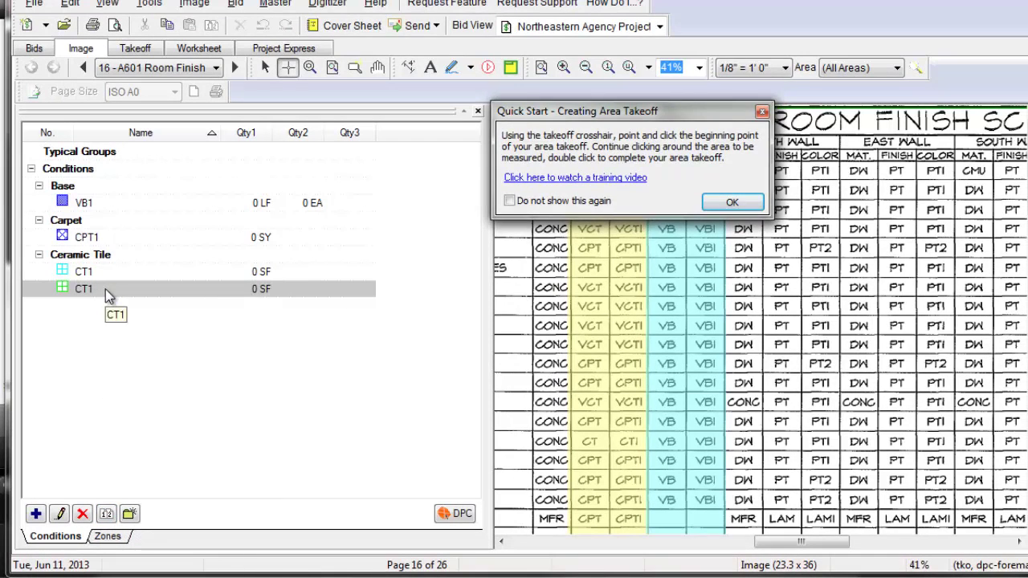
double_click(105, 289)
click(343, 90)
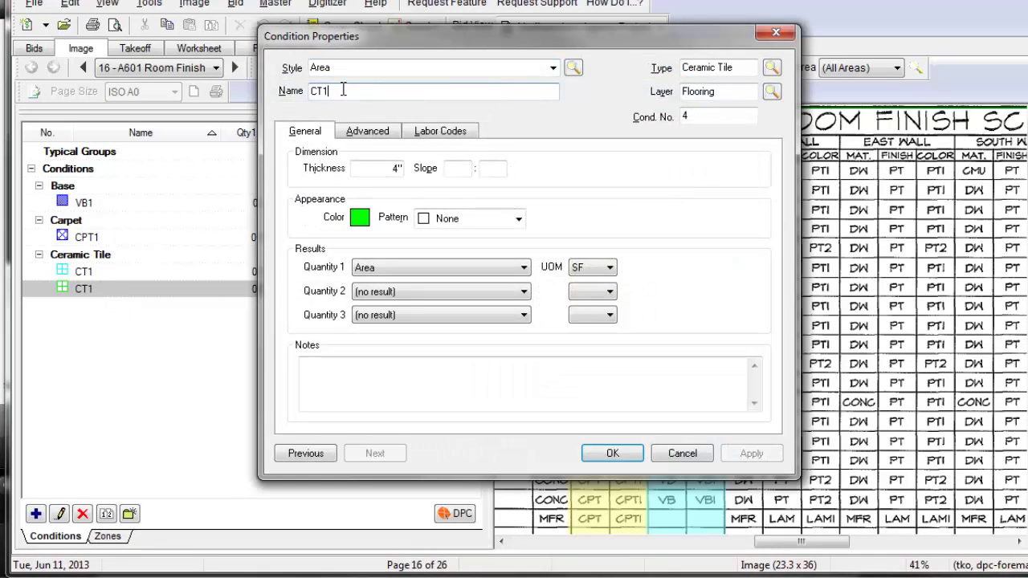
key(BackSpace)
text(2)
click(606, 454)
- Duplicate the CT2 condition and rename the copy as CT3
click(106, 514)
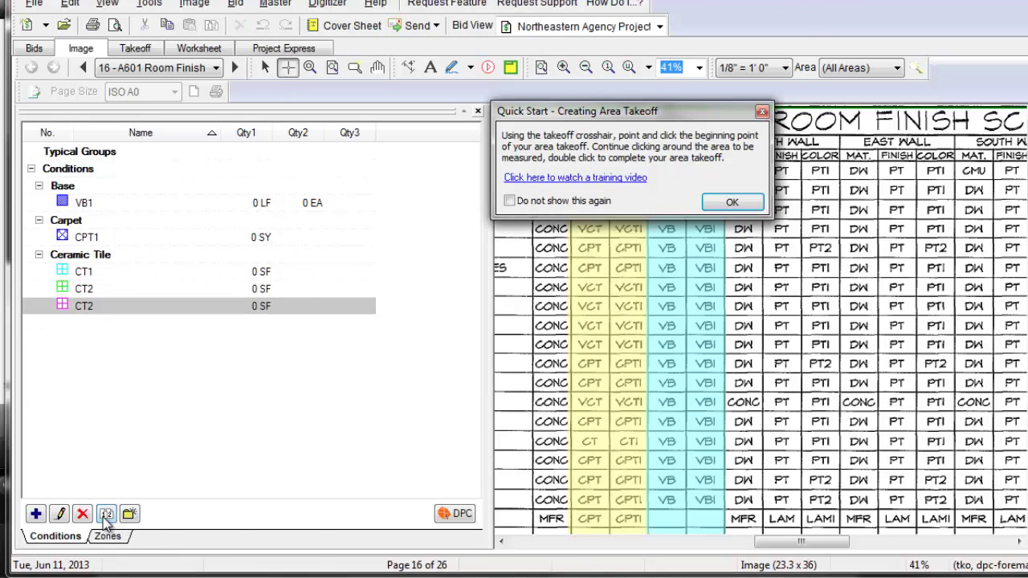
double_click(83, 306)
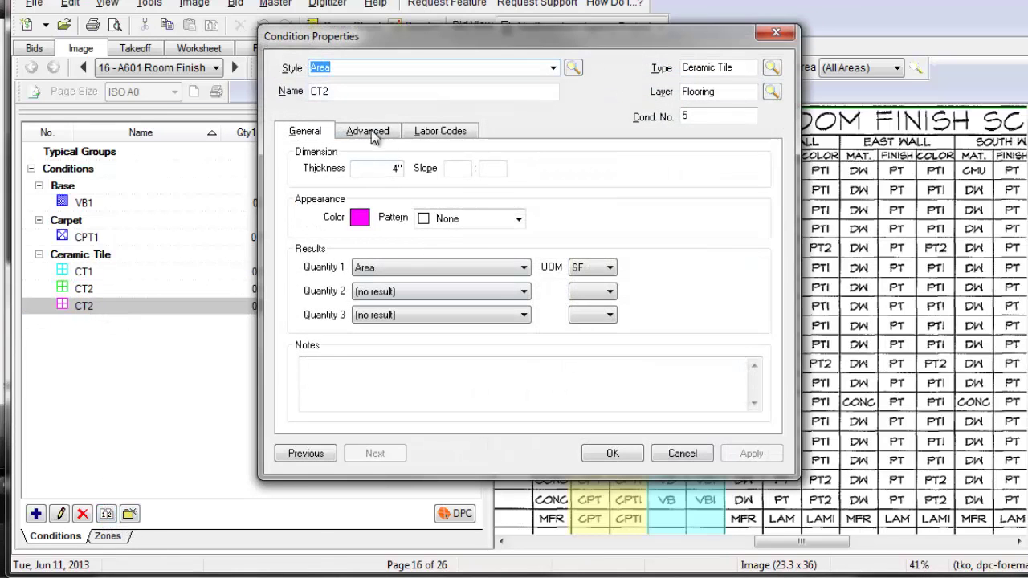
click(350, 95)
key(BackSpace)
text(3)
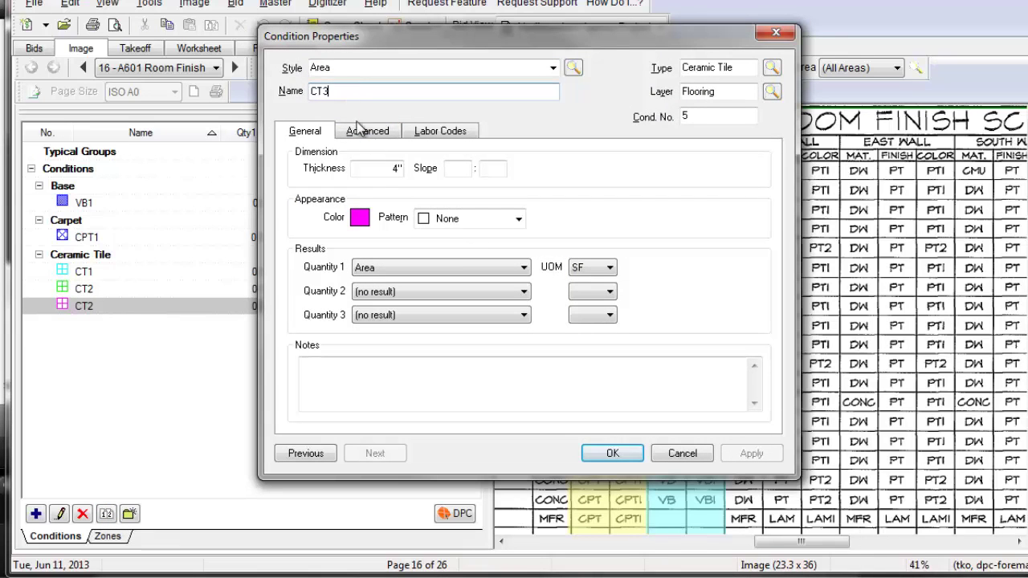
click(608, 453)
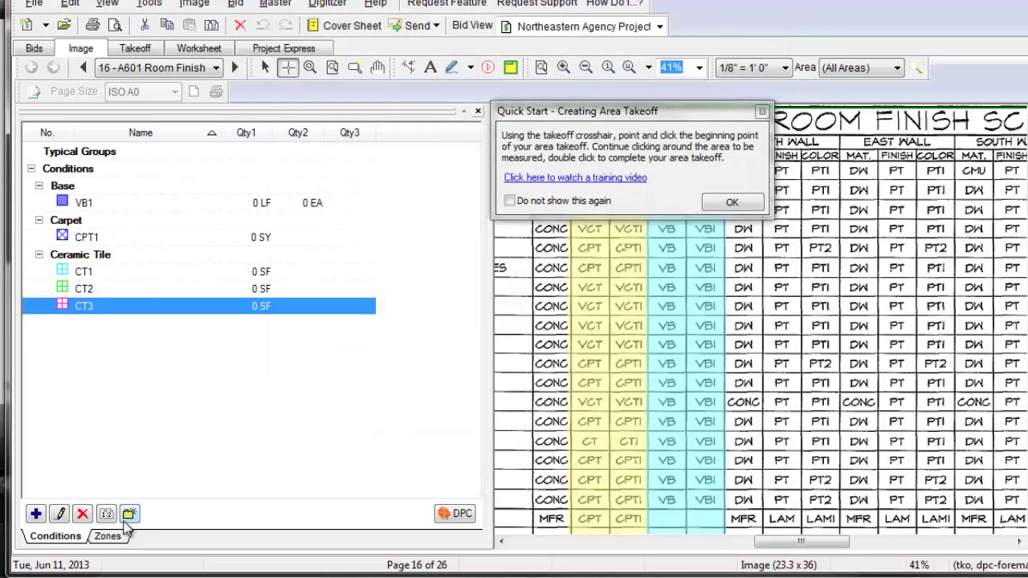
- Create five duplicates of the CT3 condition in the Ceramic Tile group
click(107, 515)
click(107, 515)
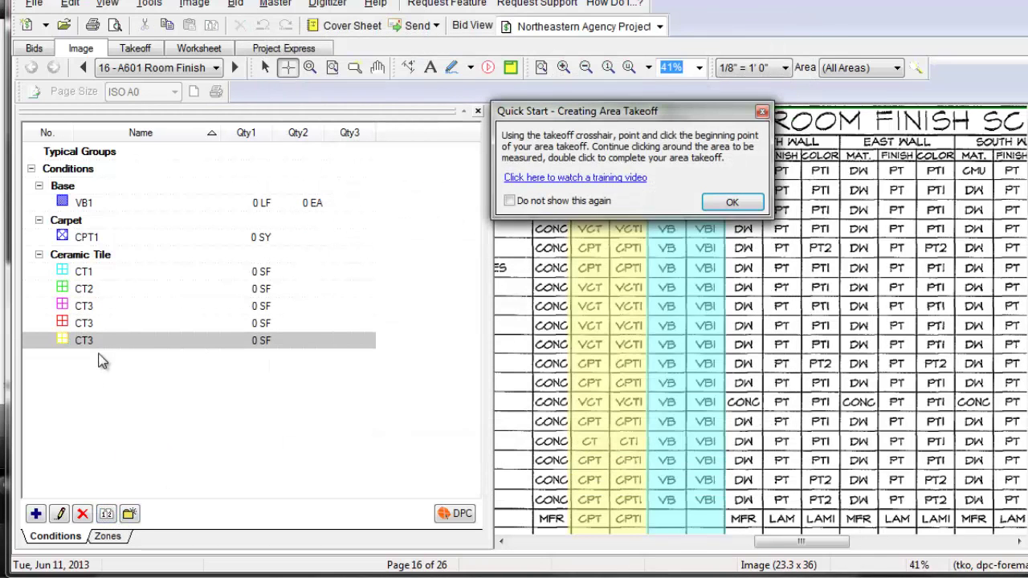
click(108, 514)
click(107, 514)
click(107, 515)
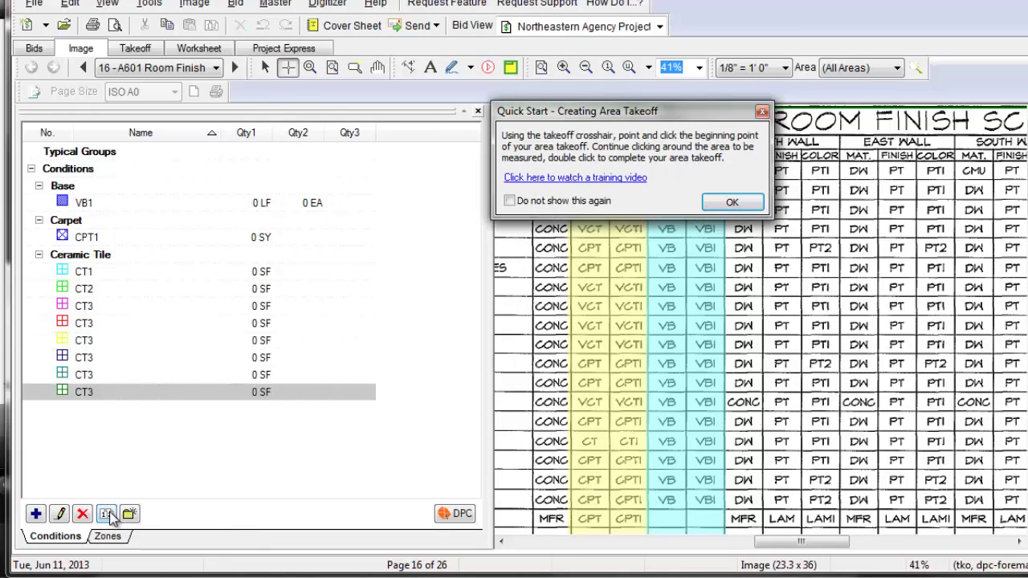
- Rename the red CT3 duplicate as CT4
double_click(85, 323)
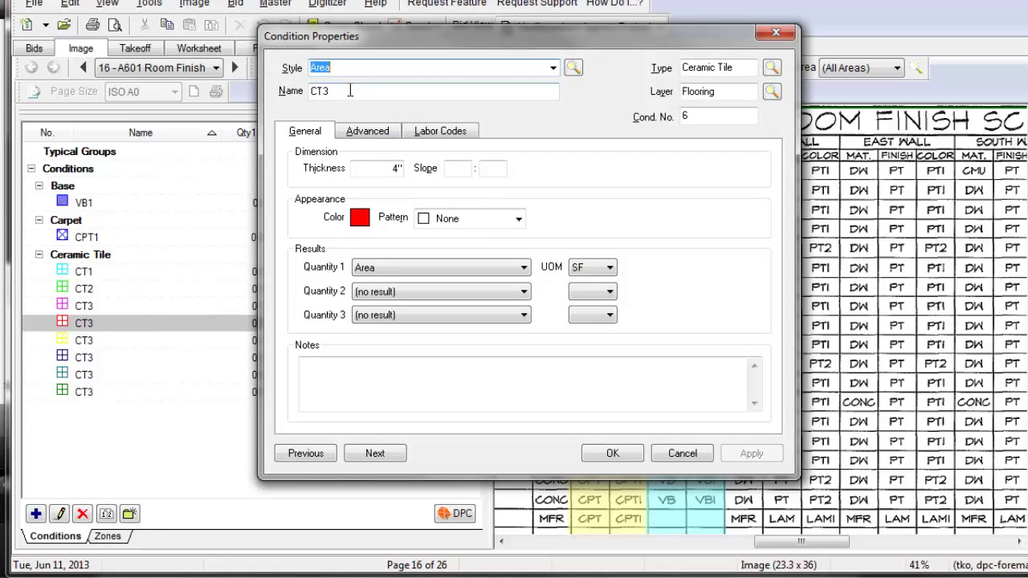
click(329, 91)
key(BackSpace)
text(4)
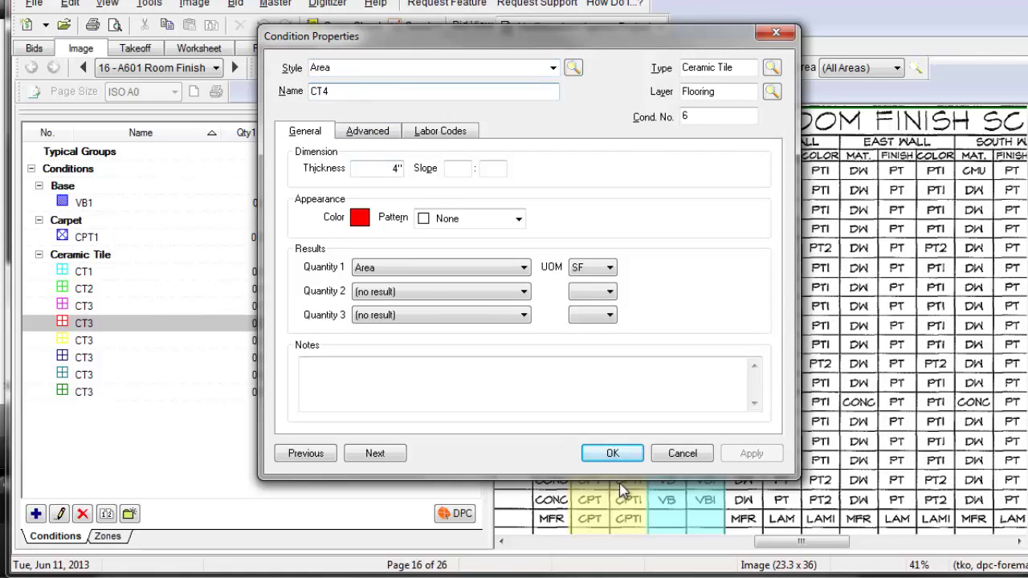
click(591, 453)
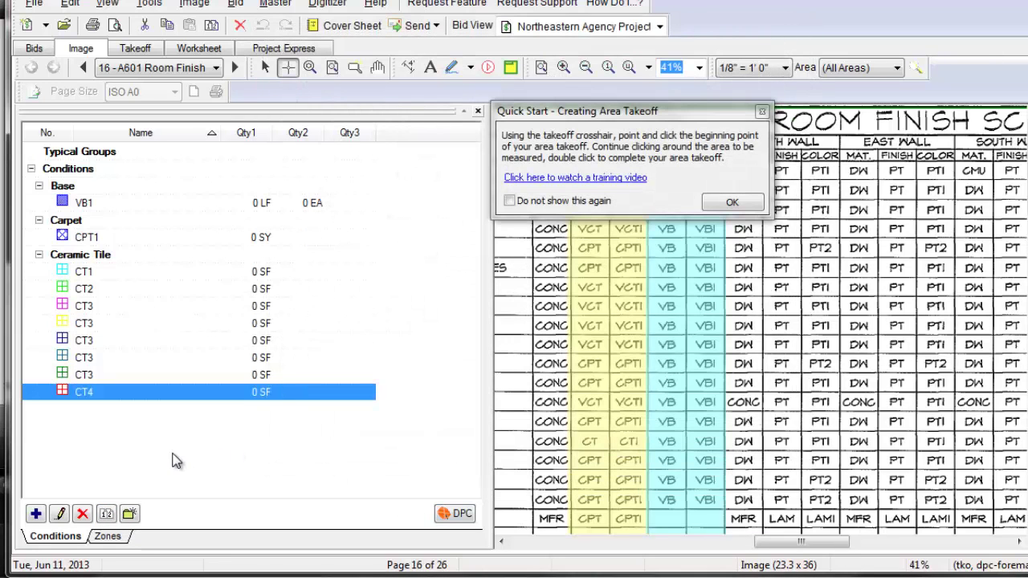
- Delete the four extra CT3 duplicates and CT4 together, keeping the magenta CT3 condition, and dismiss the area takeoff tip
click(89, 325)
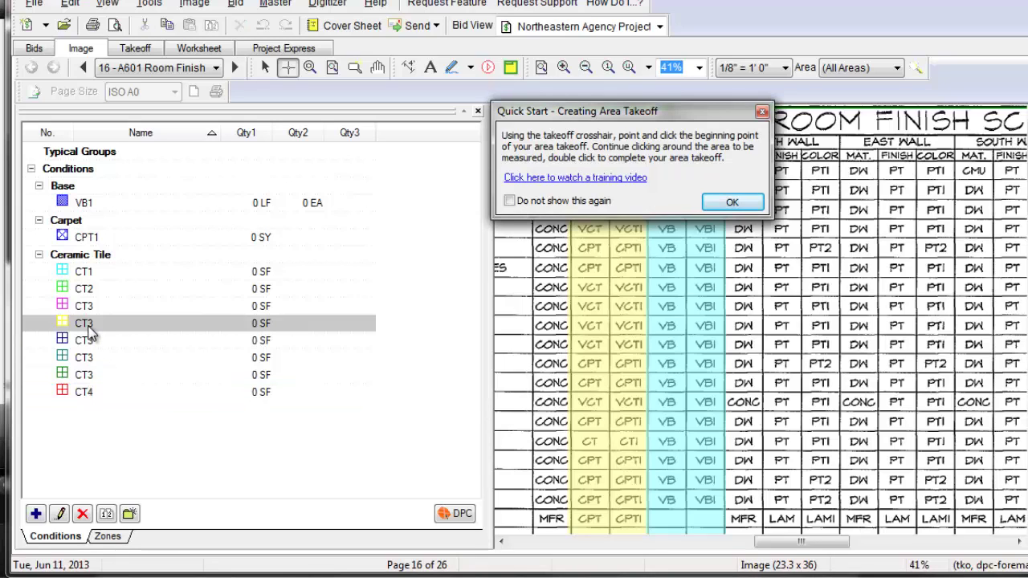
click(110, 329)
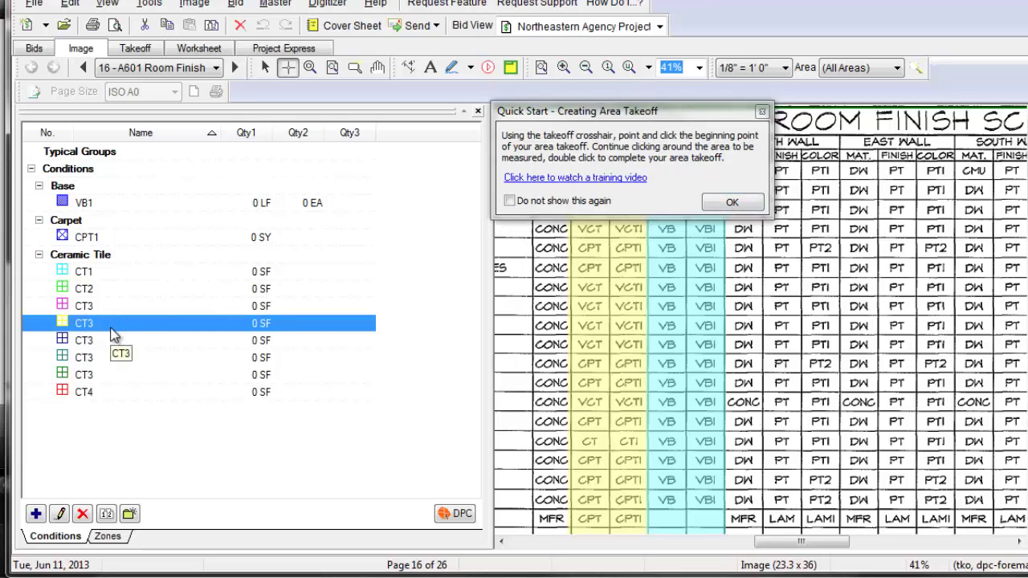
key(shift+Down)
key(shift+Down)
key(shift+Down)
key(shift+Down)
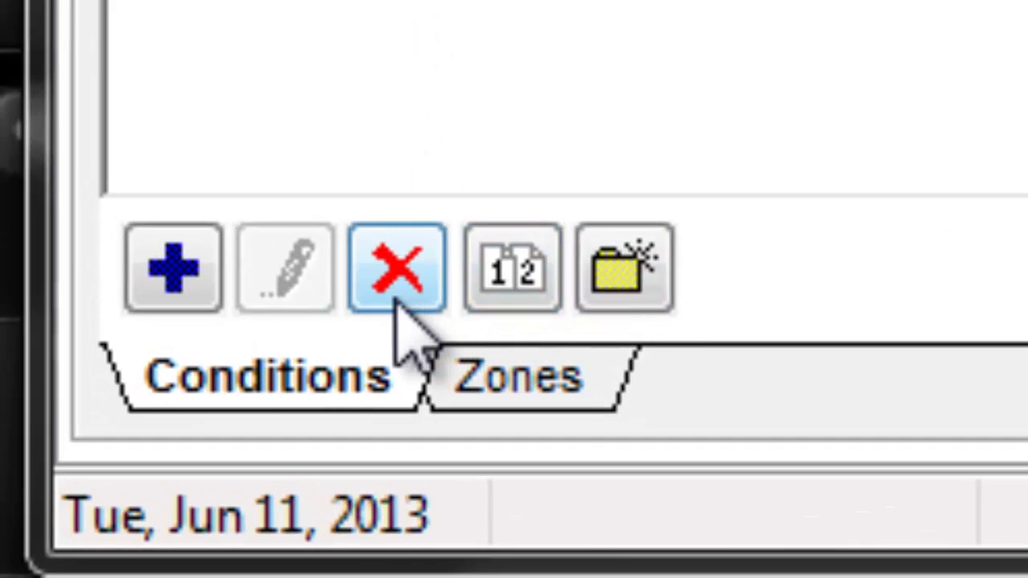
click(397, 299)
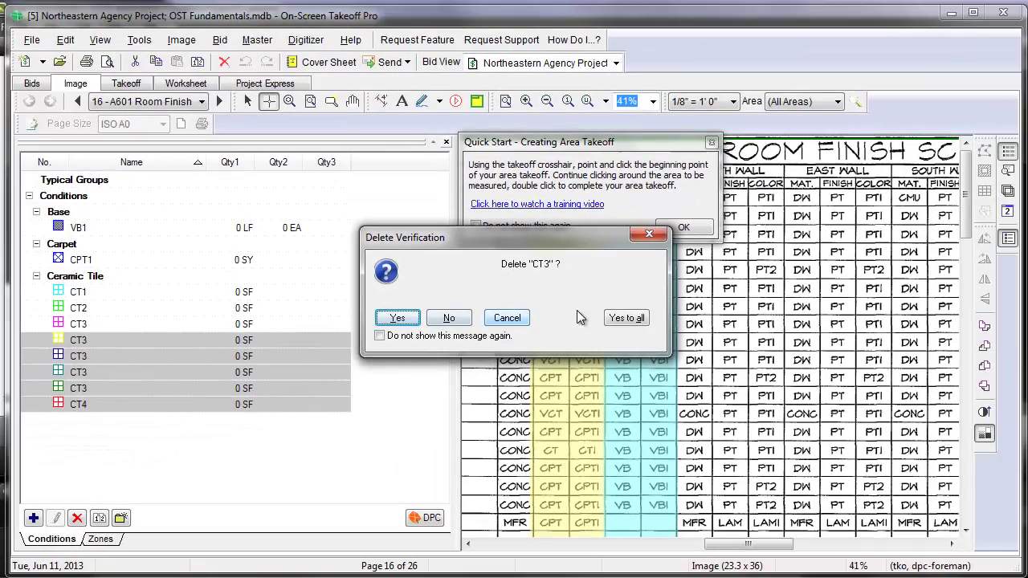
click(626, 318)
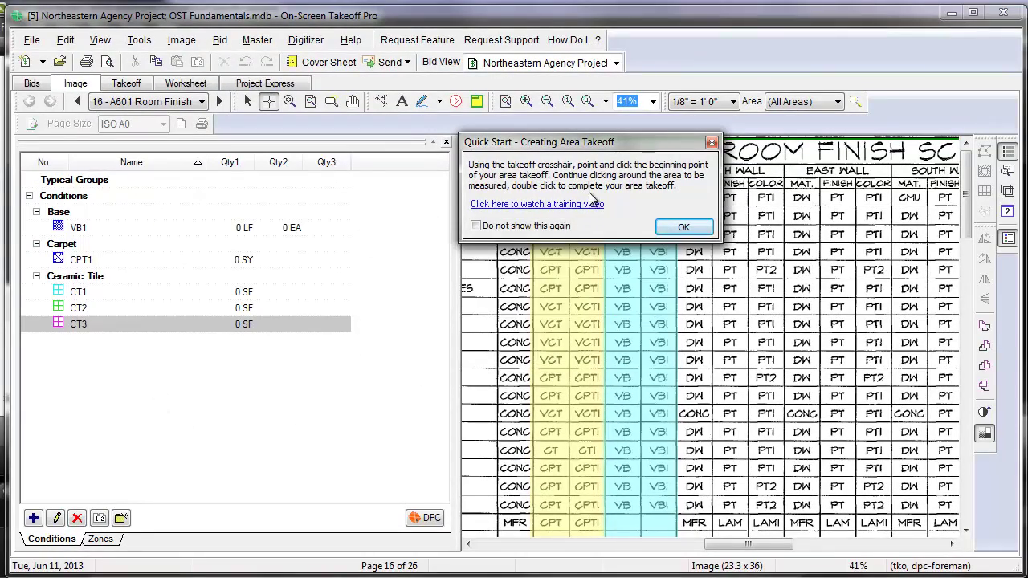
click(712, 144)
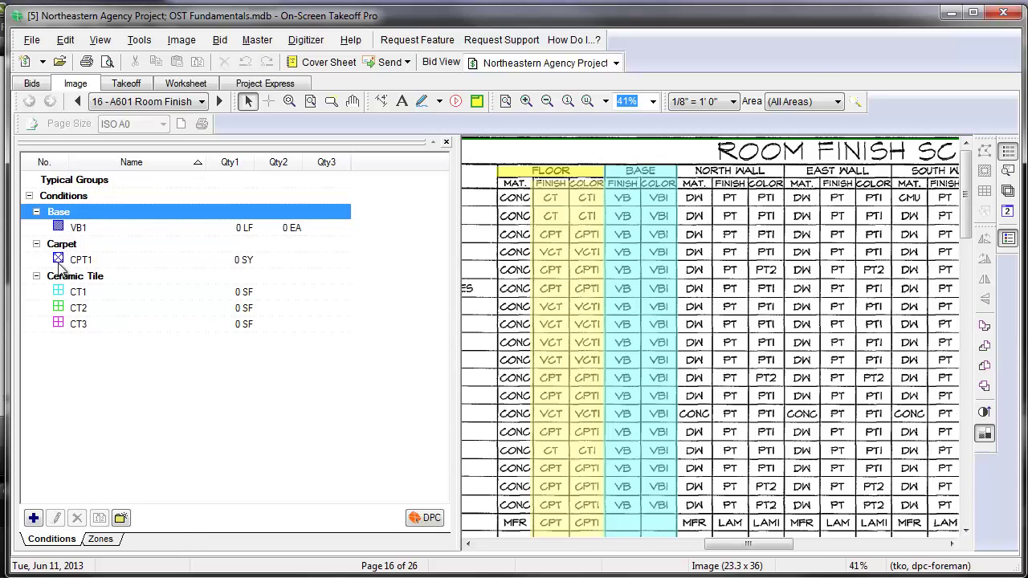
- Create a new folder named Flooring in the conditions list
click(121, 518)
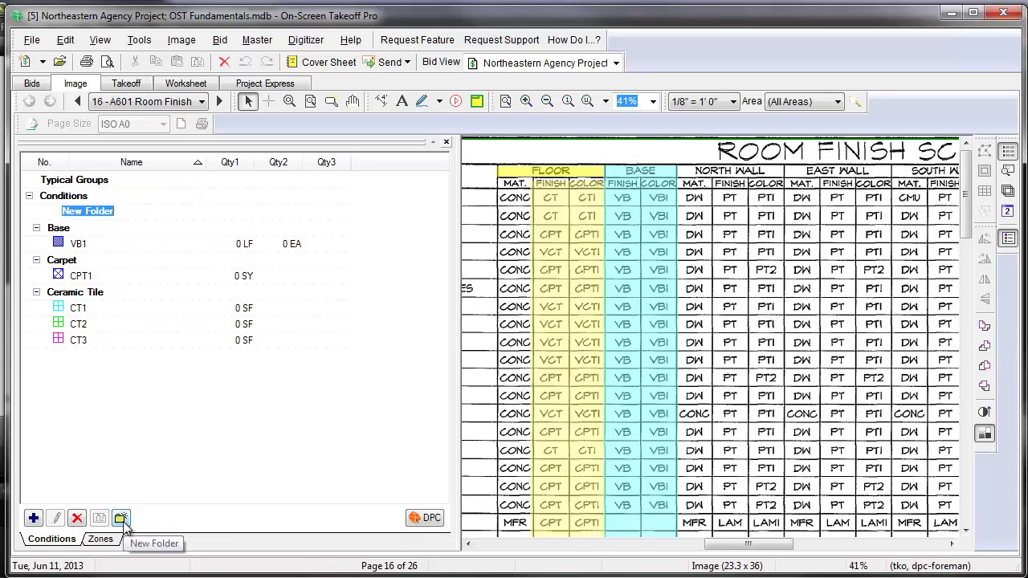
text(Floo)
key(BackSpace)
text(oring)
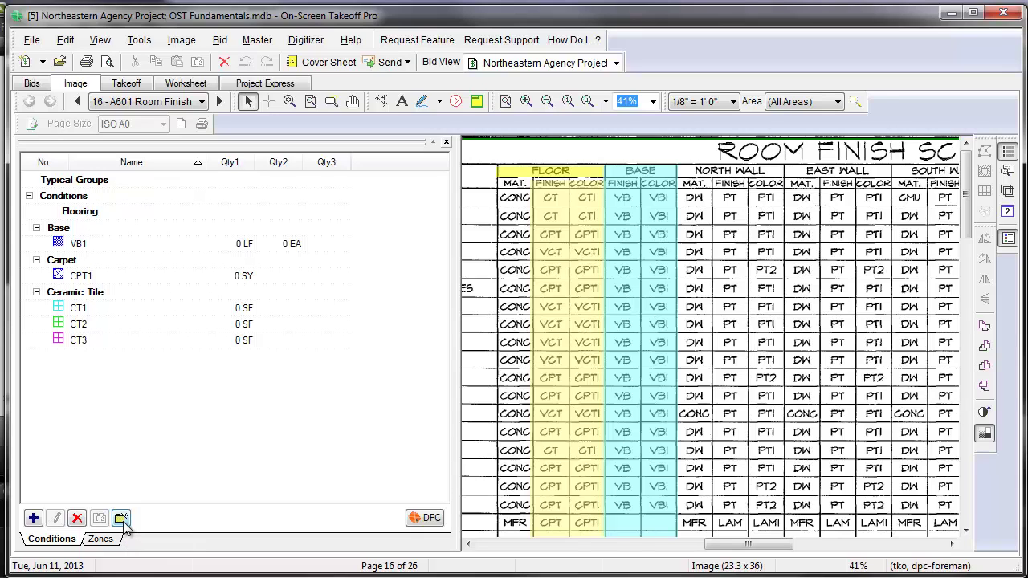
- Move the VB1 base and CPT1 carpet conditions into the Flooring folder
click(81, 247)
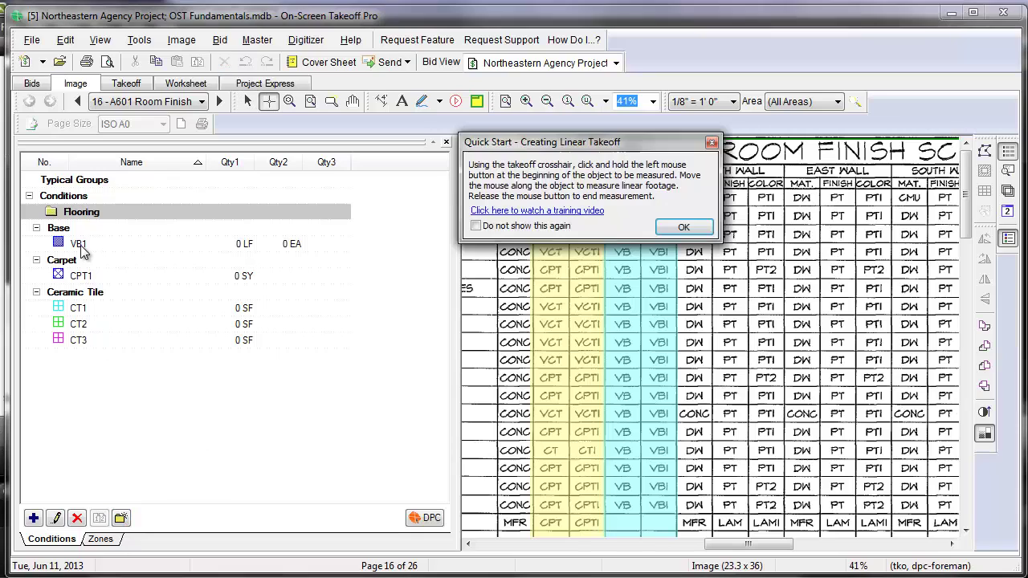
key(Return)
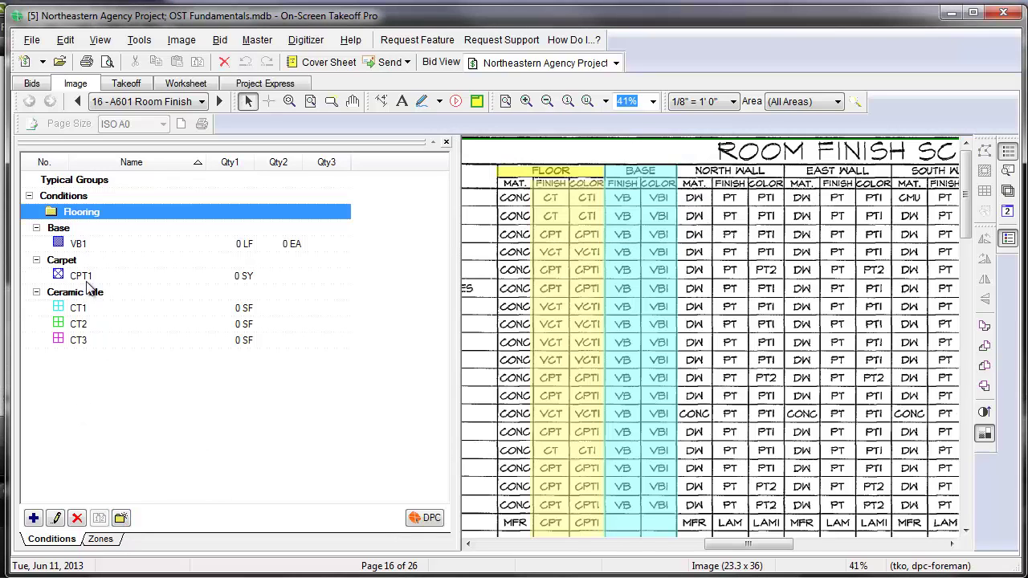
click(81, 244)
drag(83, 243, 81, 212)
click(84, 276)
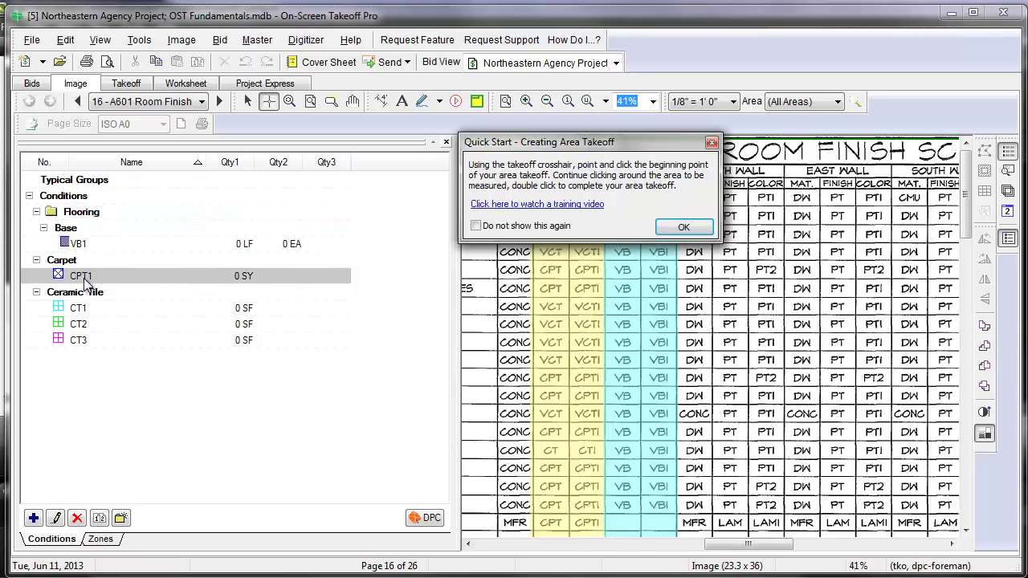
drag(83, 278, 85, 213)
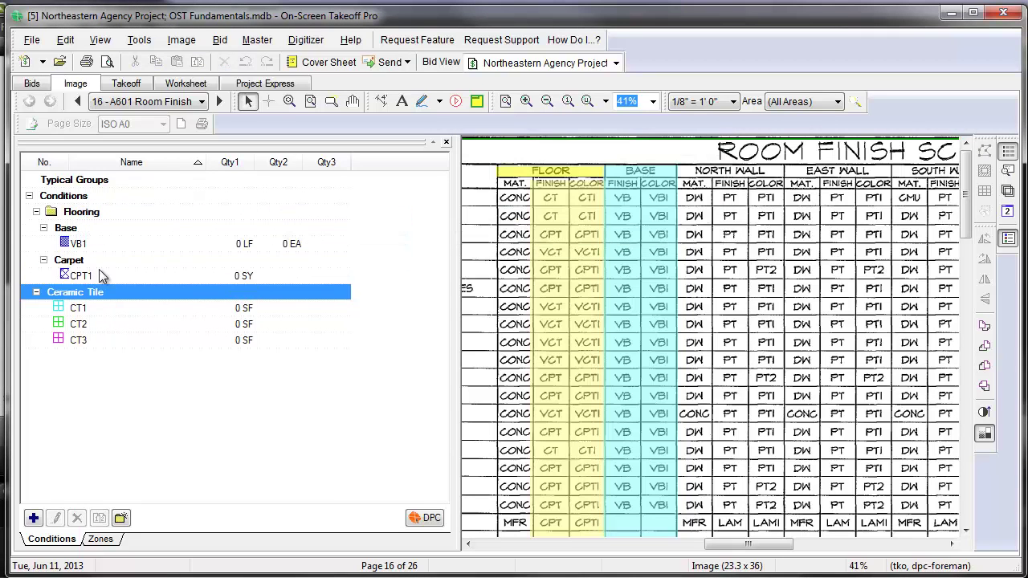
- Collapse the Flooring folder and the Ceramic Tile group, and expand the Ceramic Tile group again
click(88, 312)
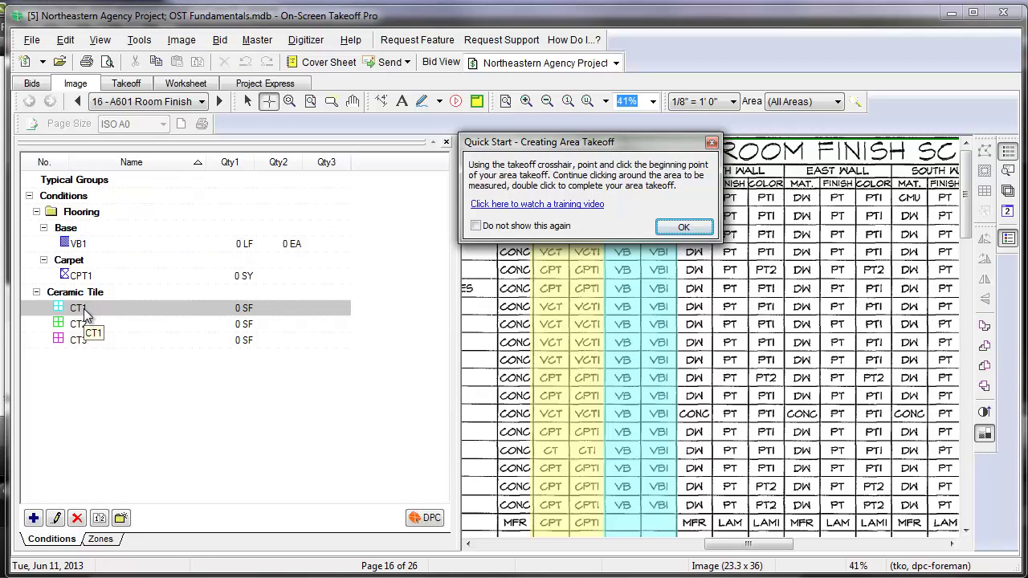
key(Escape)
click(33, 214)
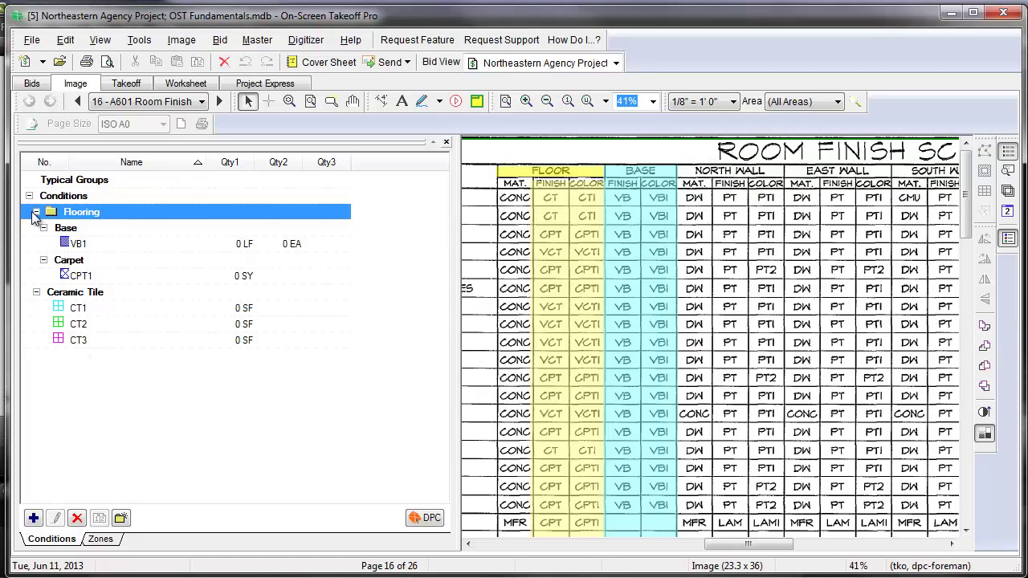
click(36, 213)
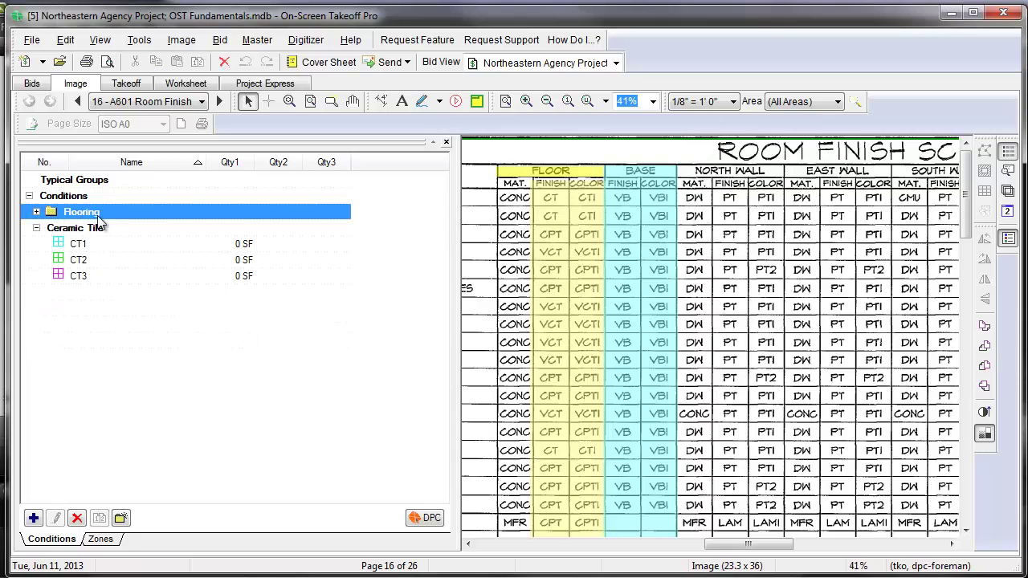
click(36, 229)
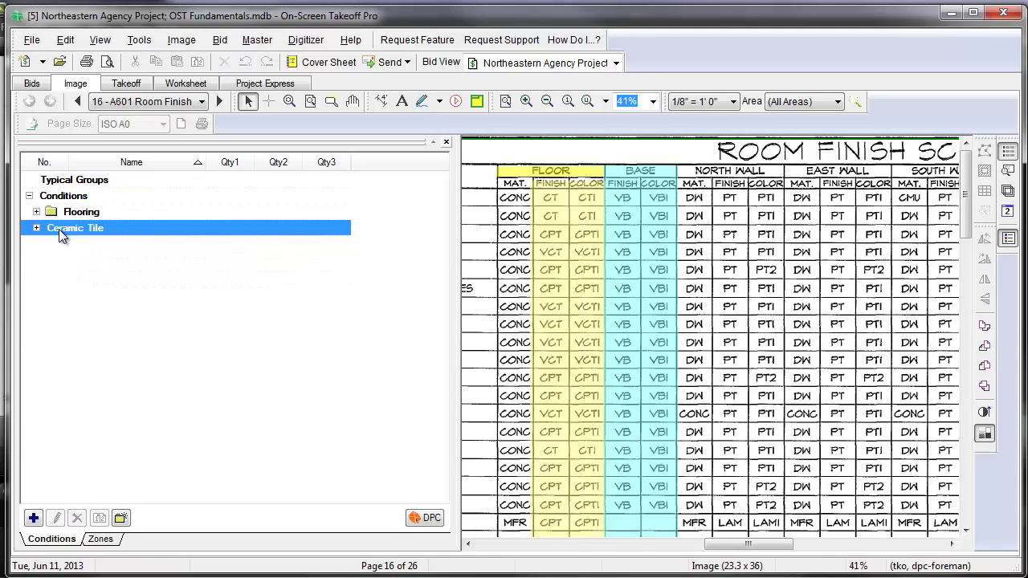
click(35, 228)
- Move the CT1, CT2 and CT3 ceramic tile conditions into the Flooring folder and collapse the folder
click(76, 243)
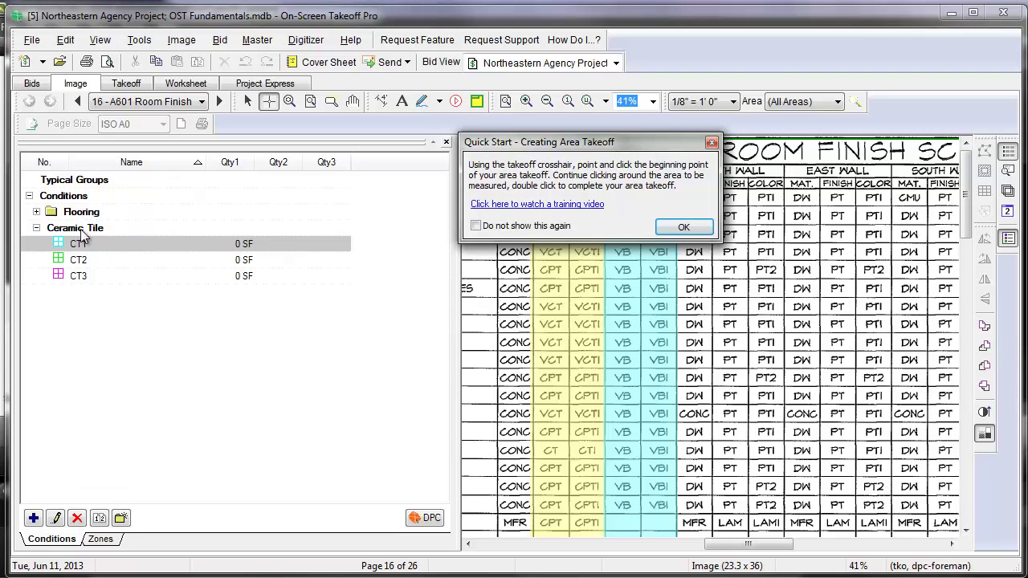
drag(78, 243, 82, 213)
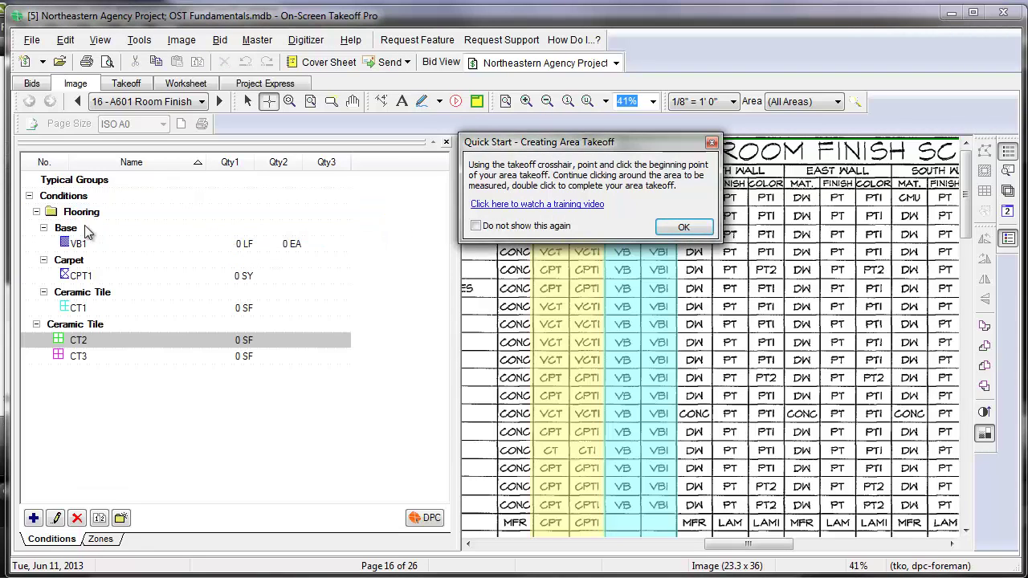
click(79, 341)
drag(78, 341, 80, 212)
click(83, 358)
drag(83, 358, 66, 225)
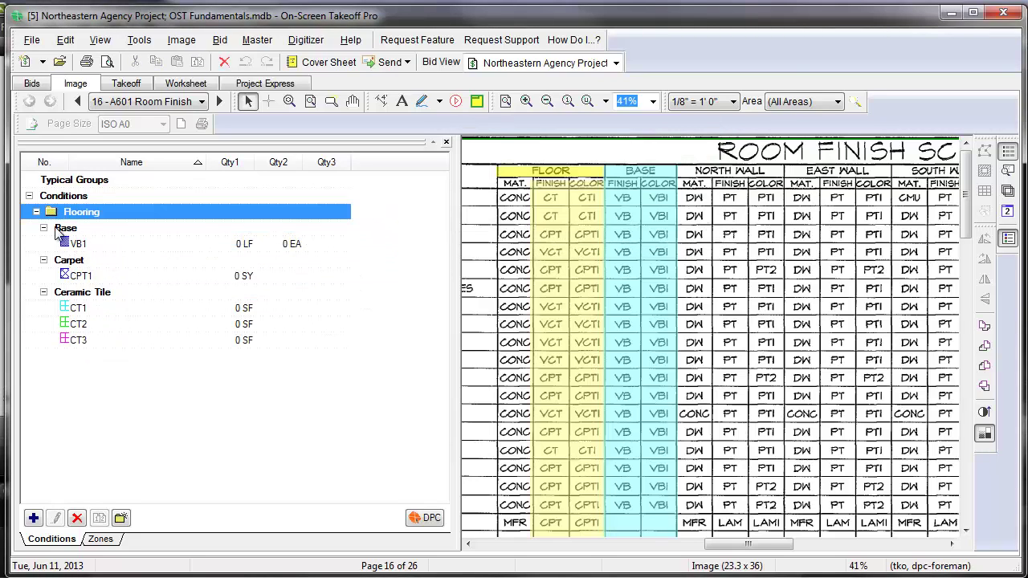
click(37, 213)
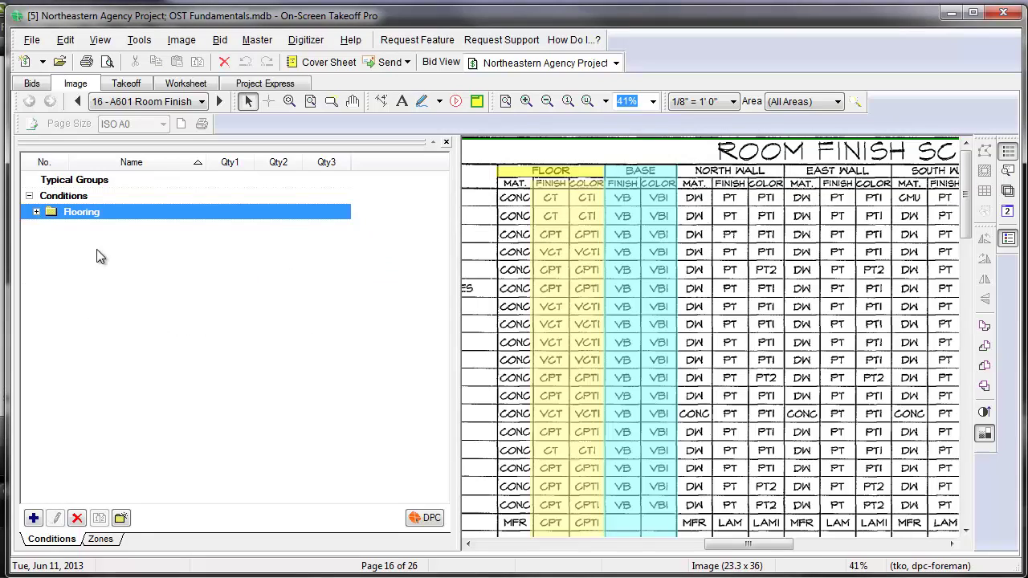